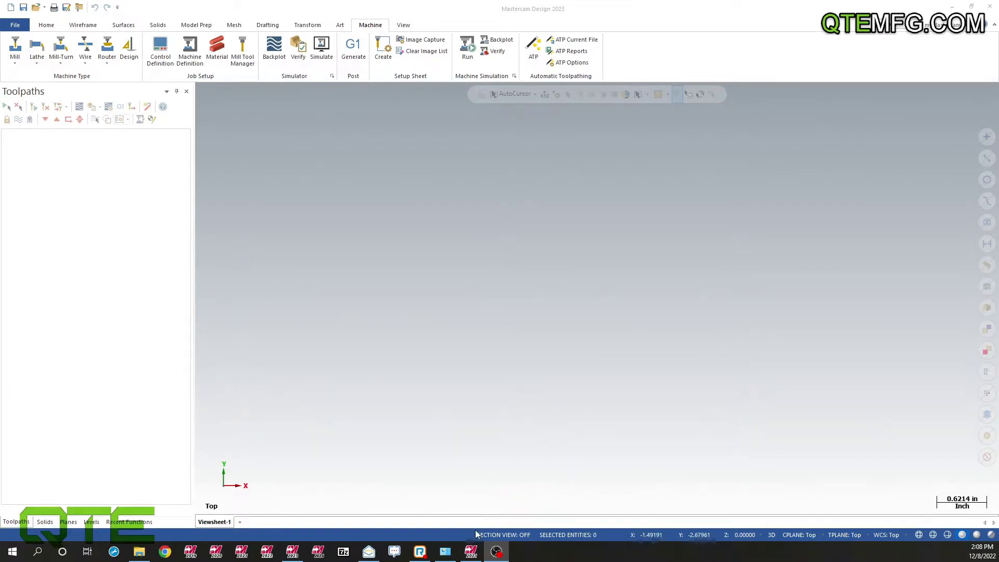
# Step: Switch to Mastercam 2021 and create a mill machine group from the GENERIC HAAS 4X MILL MM definition
pyautogui.click(472, 552)
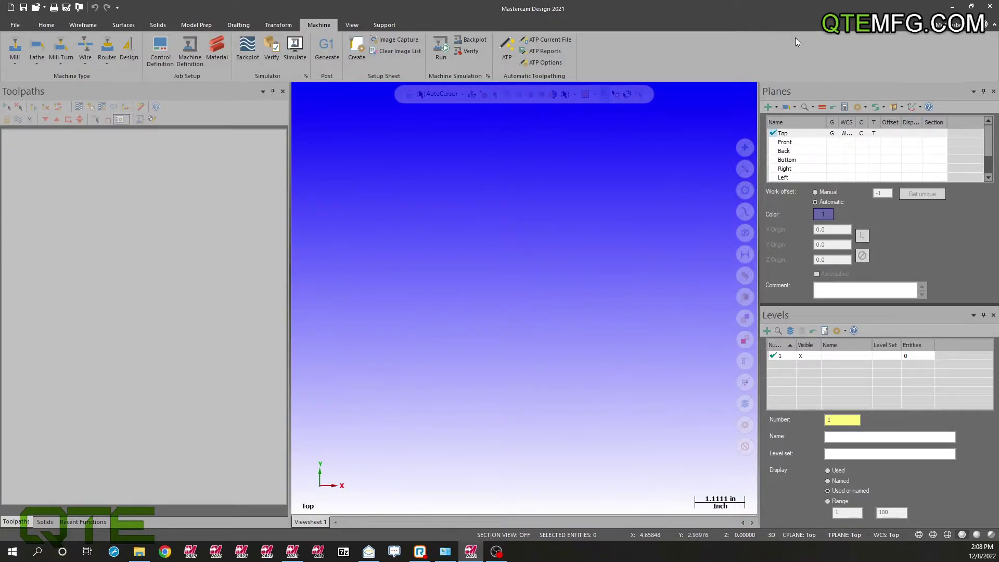
pyautogui.click(21, 65)
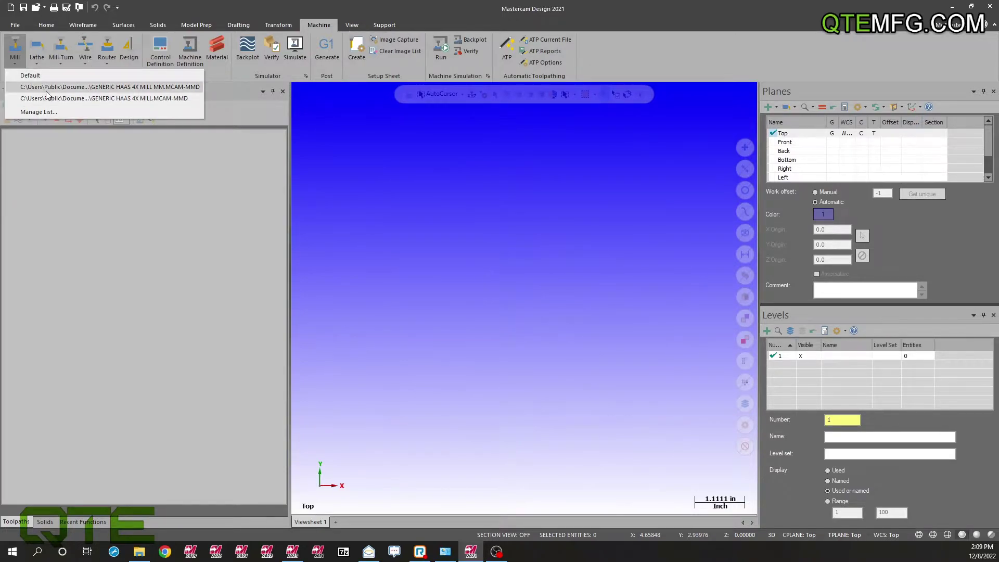
pyautogui.click(22, 87)
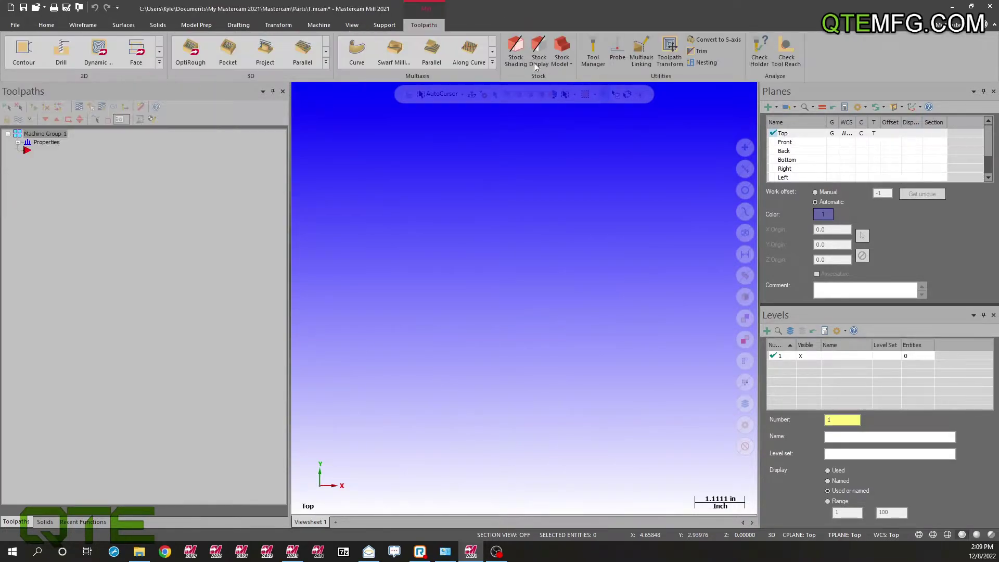
# Step: Load the personal custom tool library in the Tool Manager to view its tools, and close the manager
pyautogui.click(591, 50)
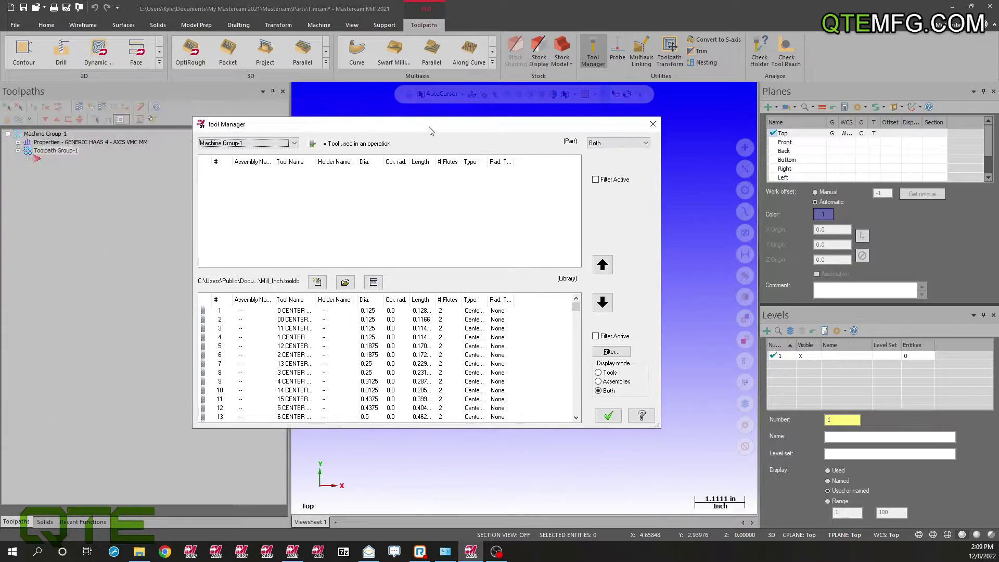
pyautogui.click(356, 281)
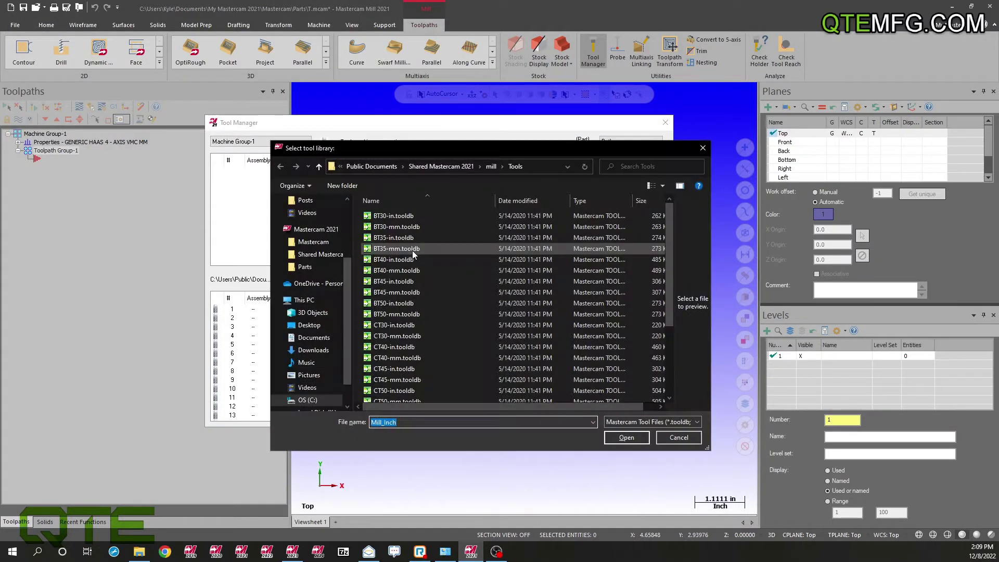
pyautogui.write('kyl')
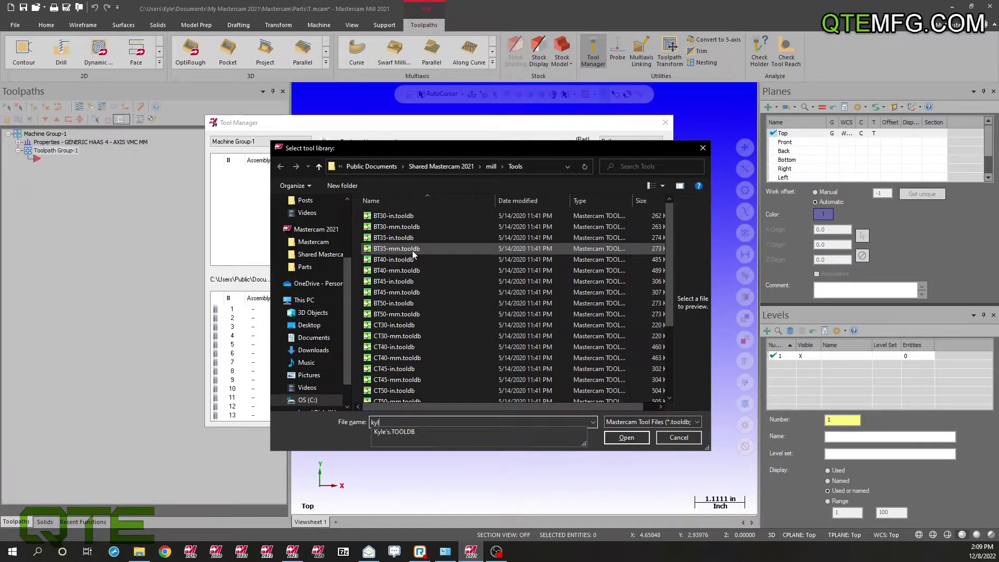
pyautogui.click(417, 432)
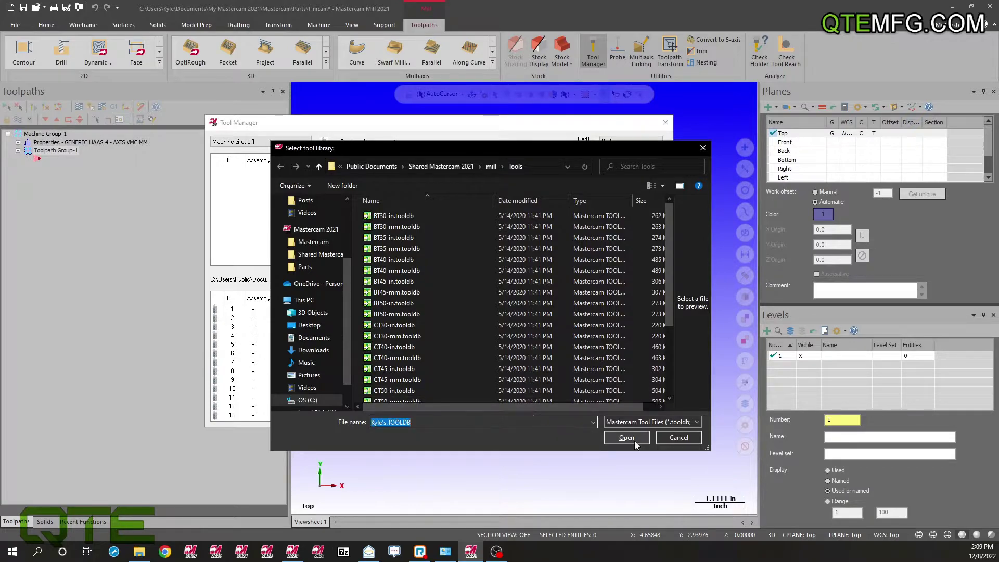
pyautogui.click(634, 441)
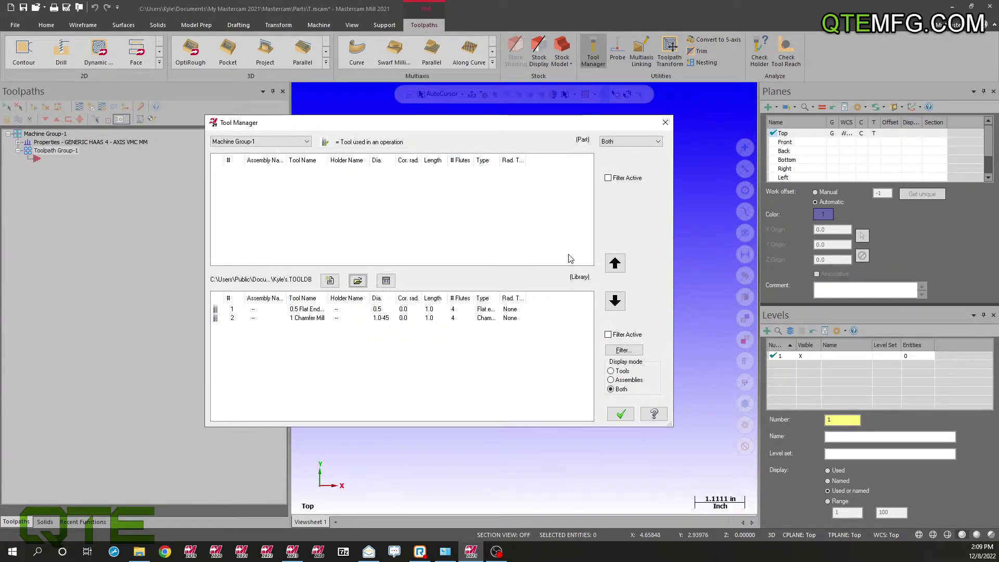
pyautogui.click(666, 124)
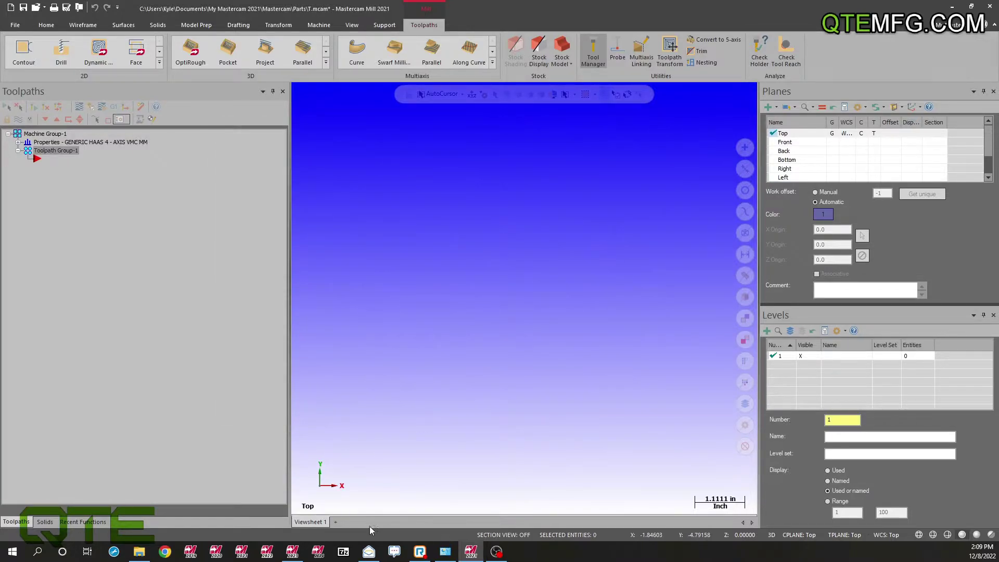
# Step: Switch to Mastercam 2023, view the Basic file locations in the Migration Wizard, and cancel the wizard
pyautogui.click(292, 551)
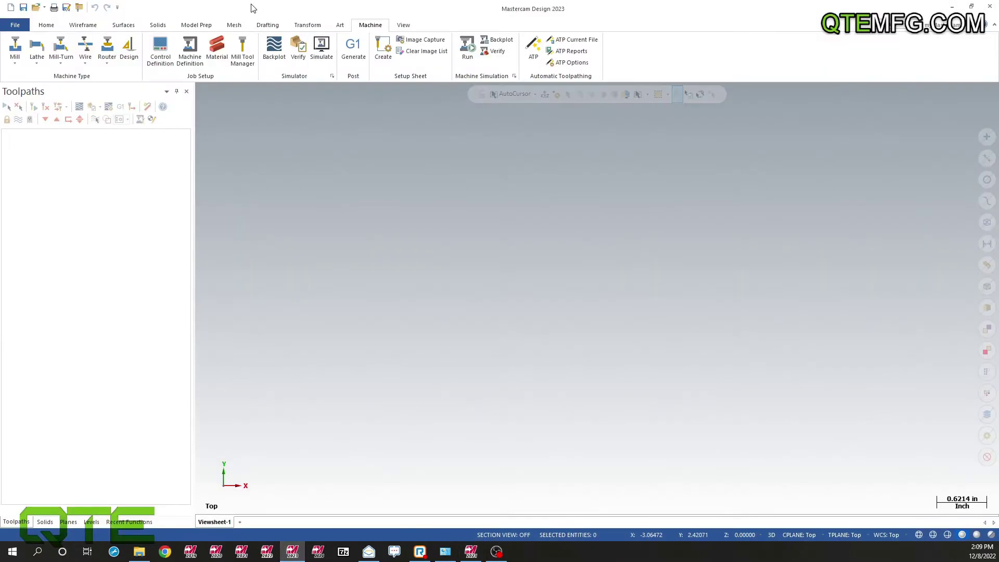
pyautogui.click(16, 25)
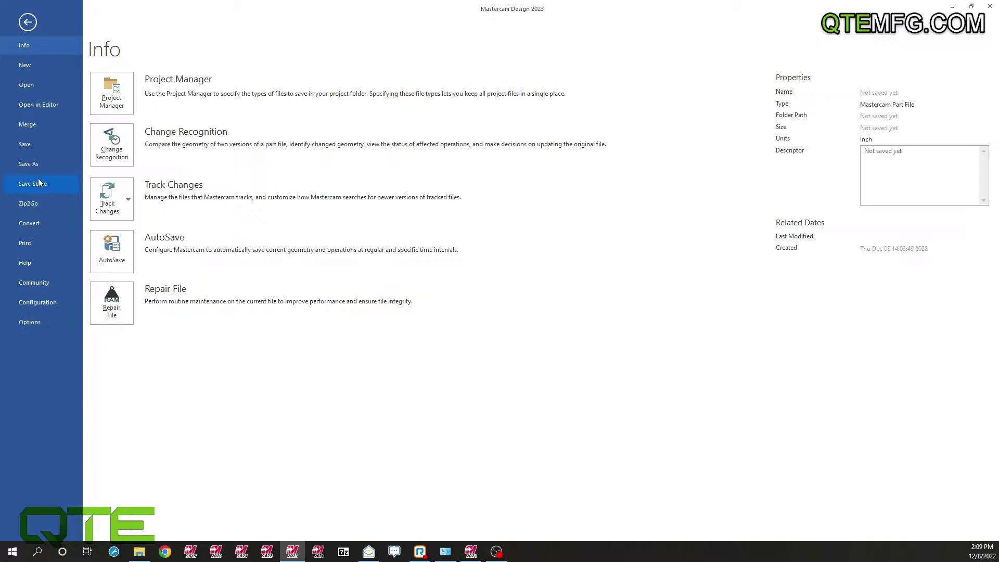
pyautogui.click(45, 228)
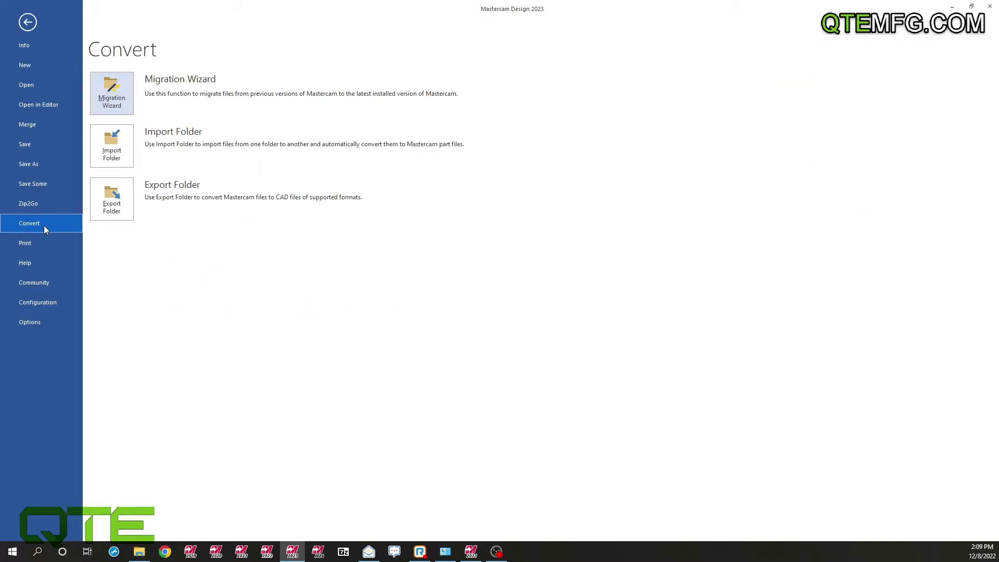
pyautogui.click(115, 103)
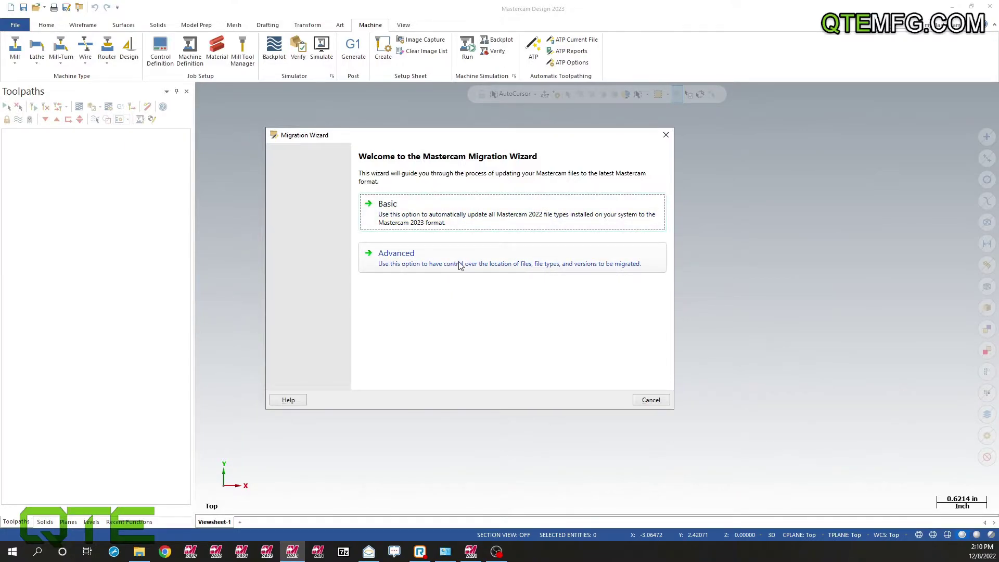
pyautogui.click(438, 217)
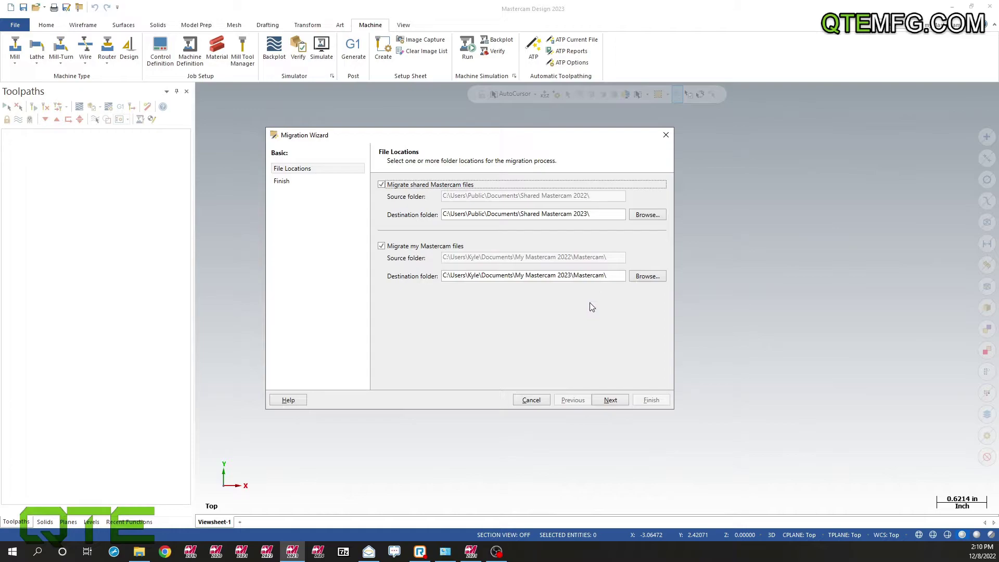
pyautogui.click(530, 400)
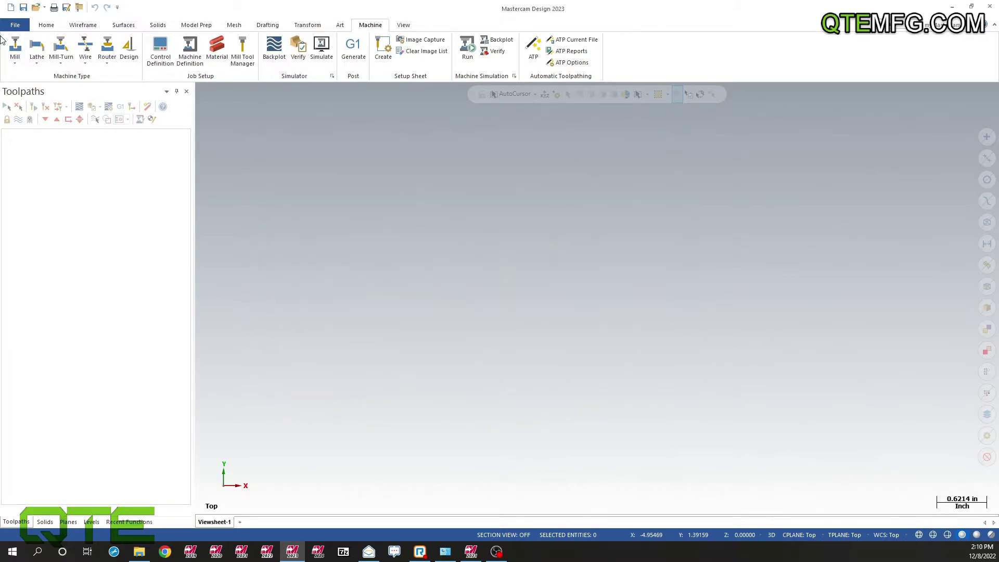
# Step: Start the Migration Wizard in Advanced mode and enable migration of both the shared and my Mastercam files
pyautogui.click(15, 25)
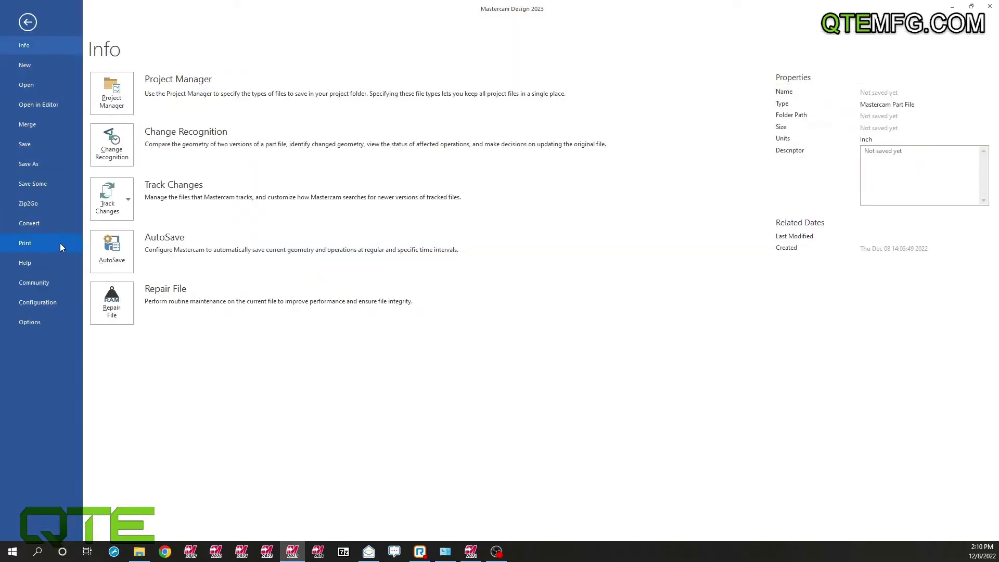
pyautogui.click(47, 224)
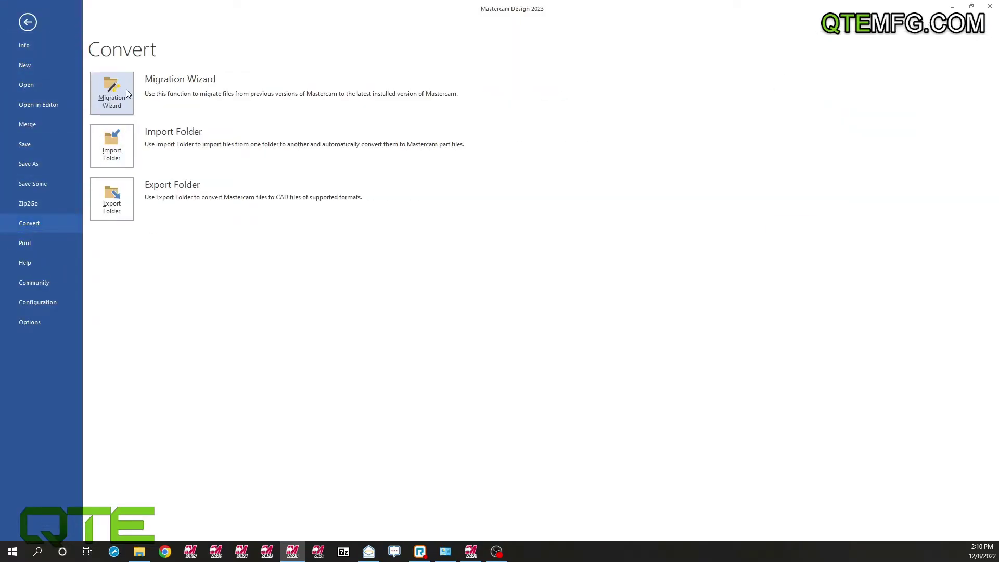
pyautogui.click(127, 93)
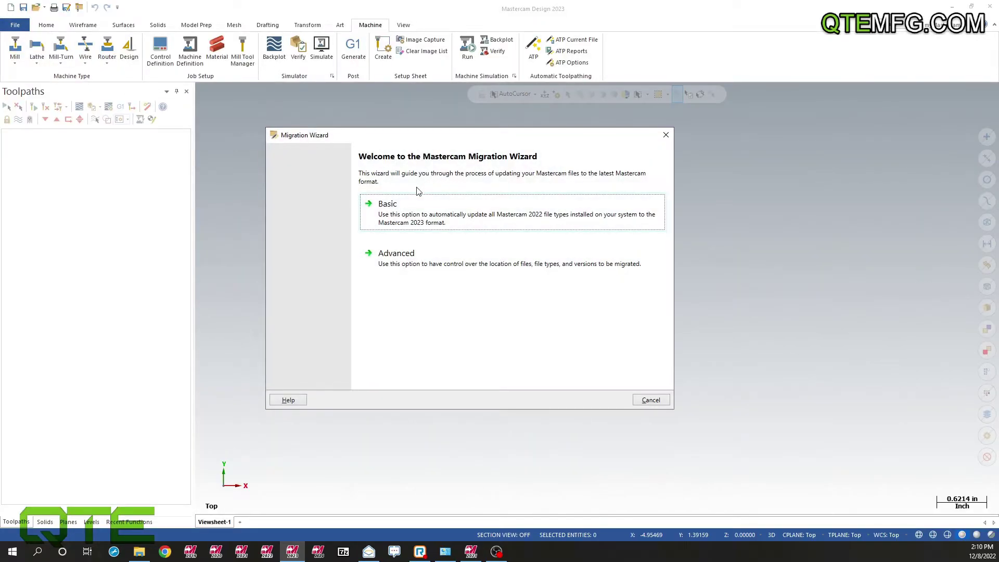
pyautogui.click(451, 262)
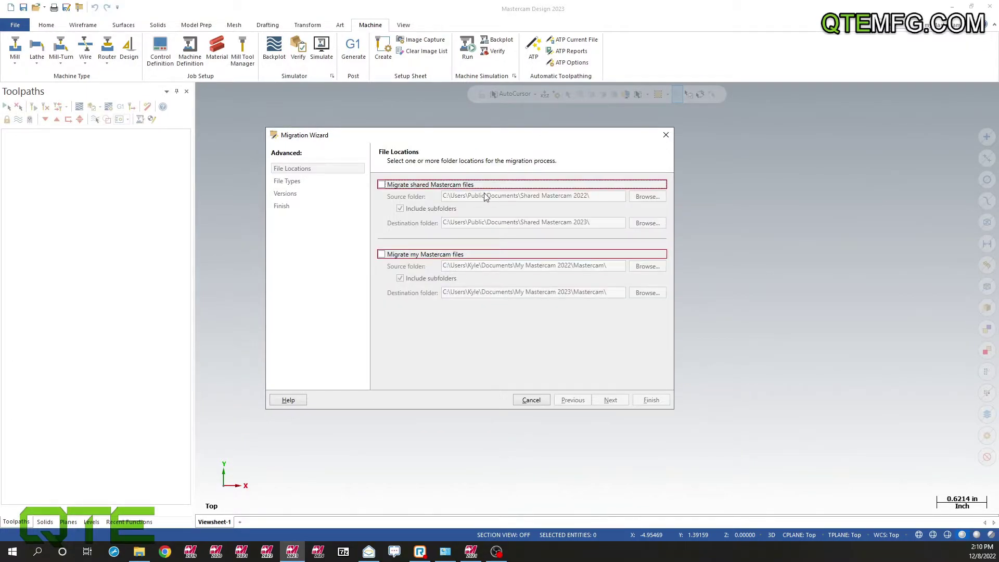
pyautogui.click(382, 185)
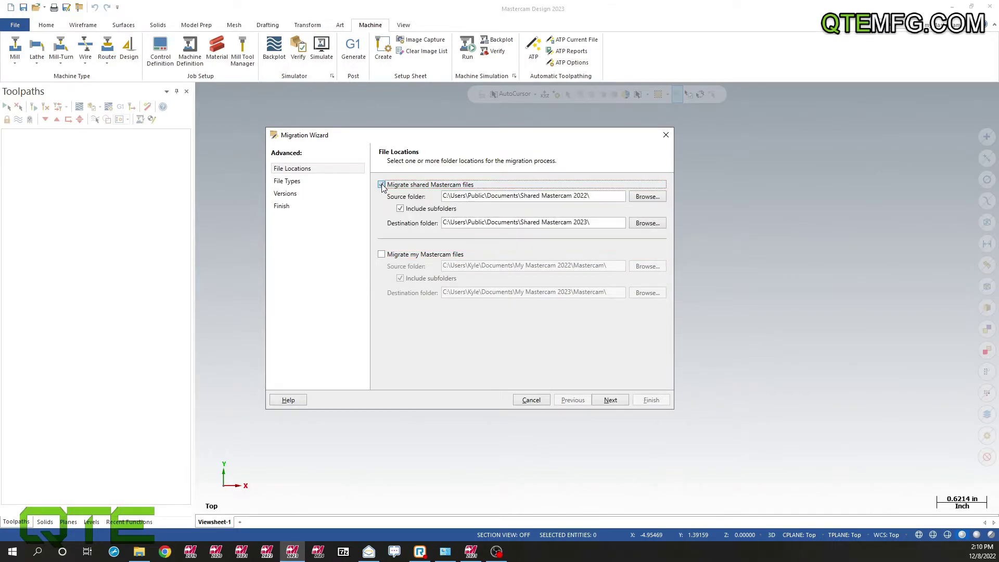
pyautogui.click(382, 255)
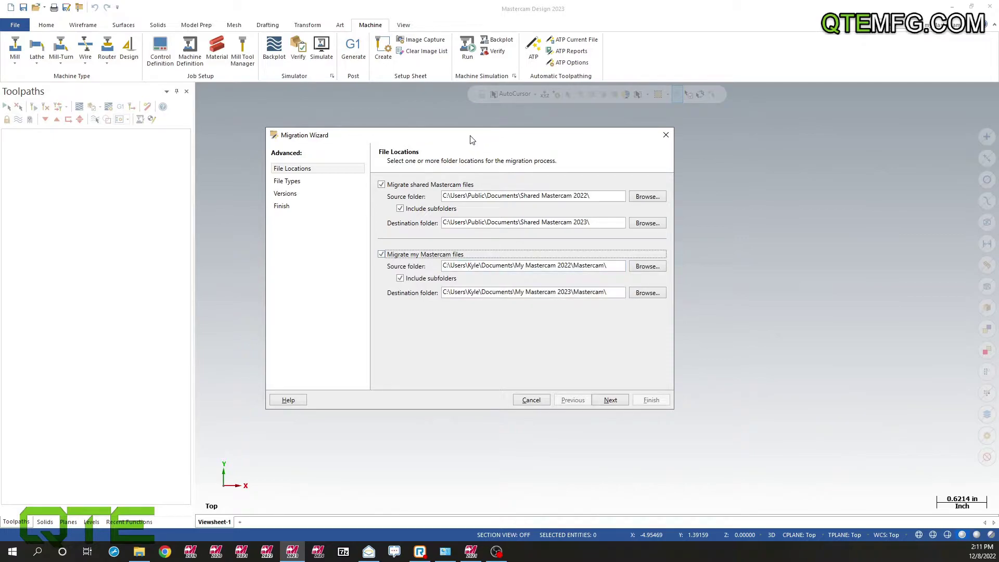
pyautogui.moveTo(482, 140); pyautogui.dragTo(504, 100)
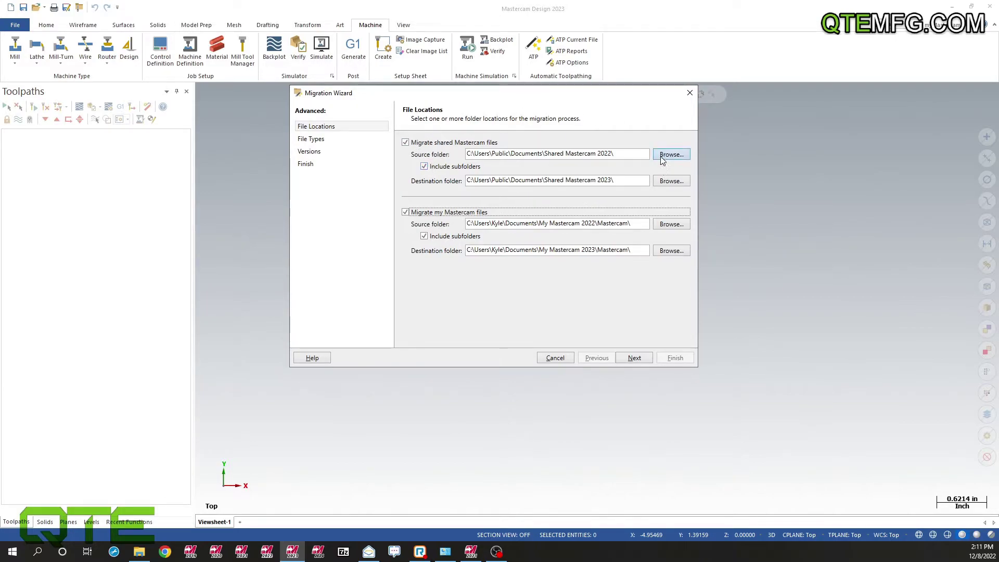
# Step: Set the source folder for the shared Mastercam files to C:\Users\Public\Documents\Shared Mastercam 2021
pyautogui.click(470, 551)
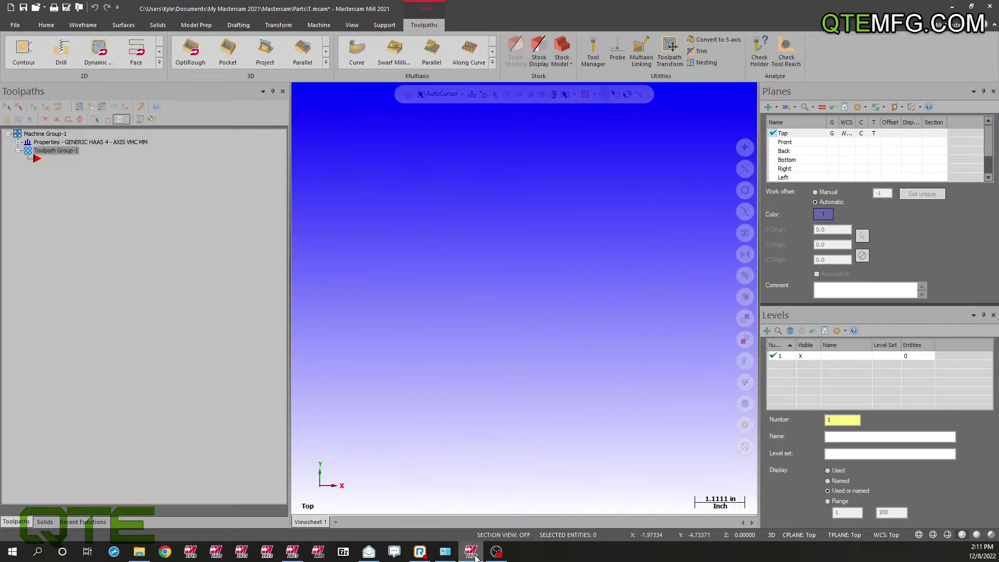
pyautogui.click(295, 555)
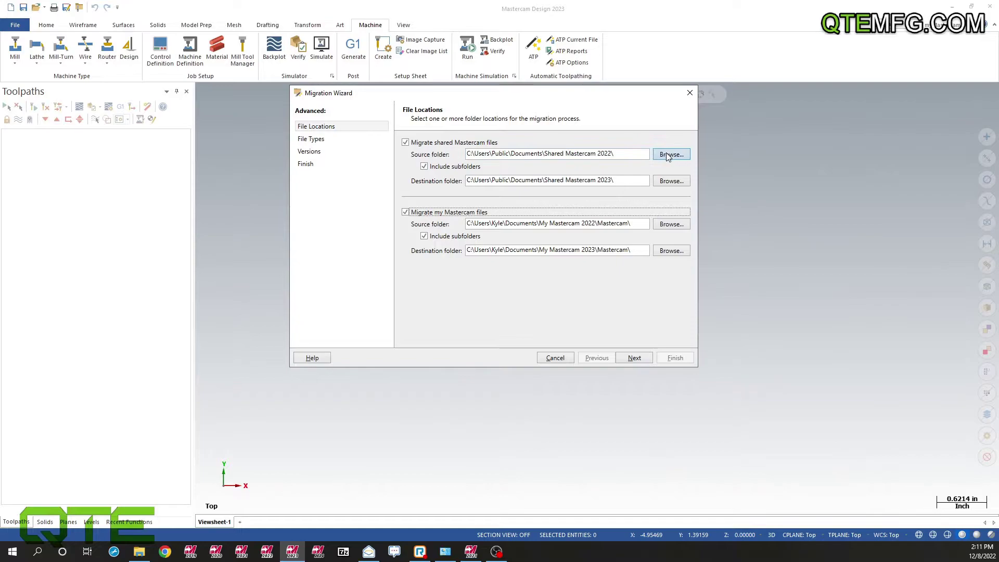
pyautogui.click(612, 154)
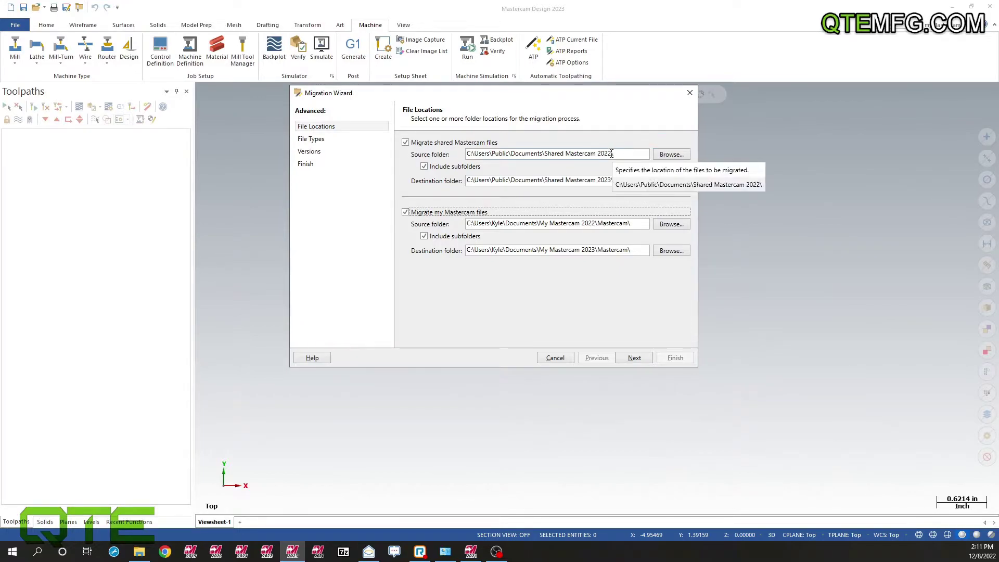
pyautogui.press('BackSpace')
pyautogui.write('1')
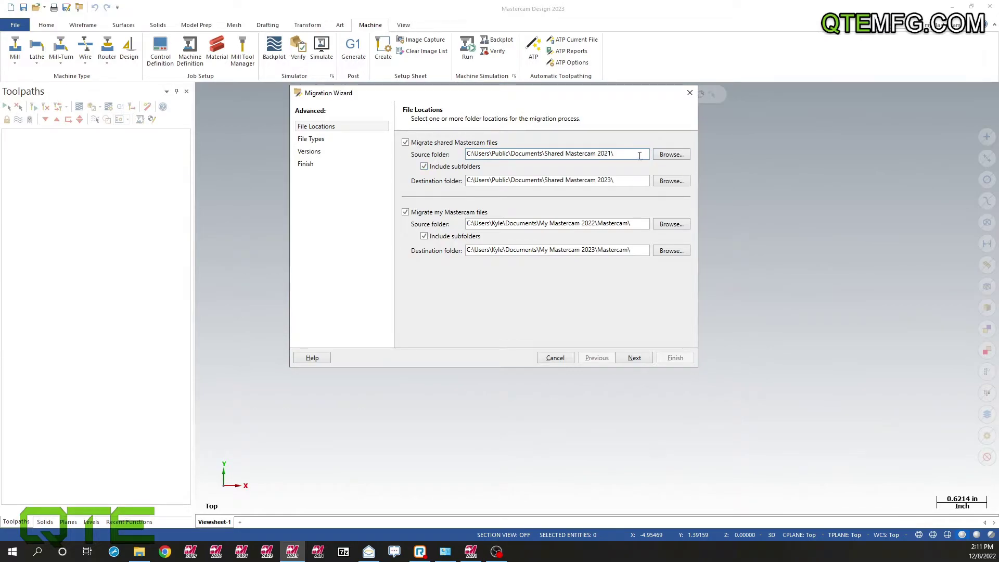
pyautogui.click(595, 224)
pyautogui.click(671, 155)
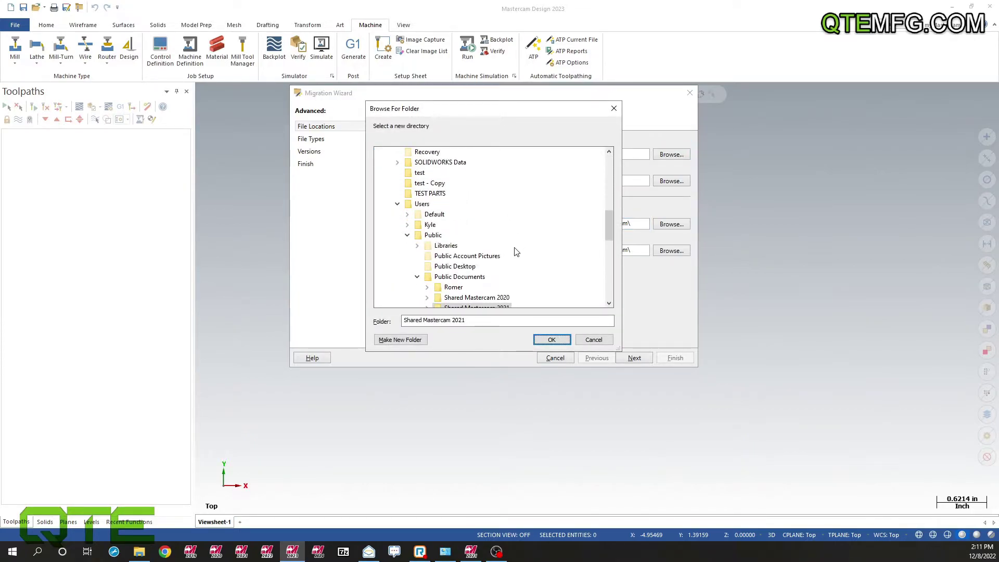
pyautogui.scroll(-2, 515, 252)
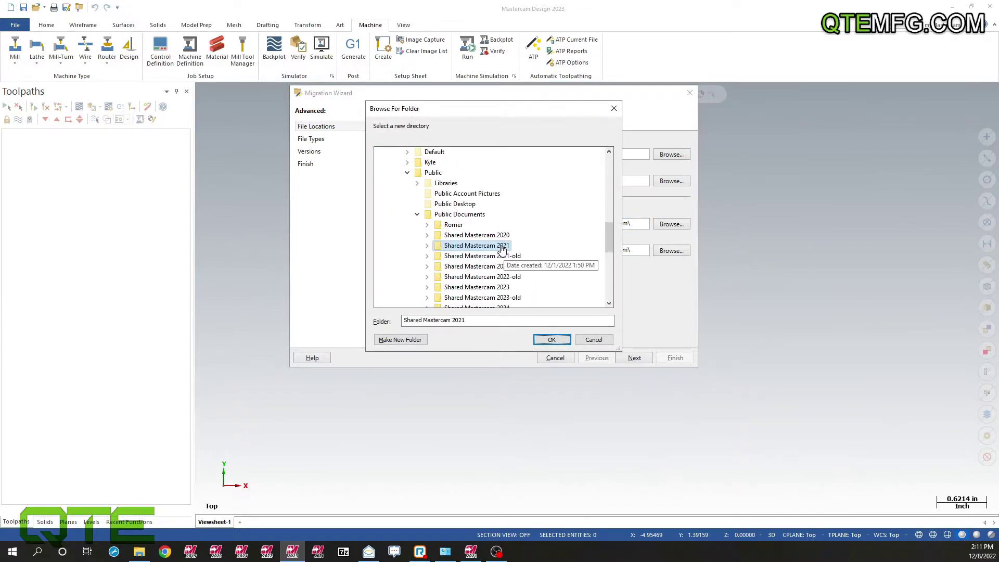
pyautogui.click(552, 339)
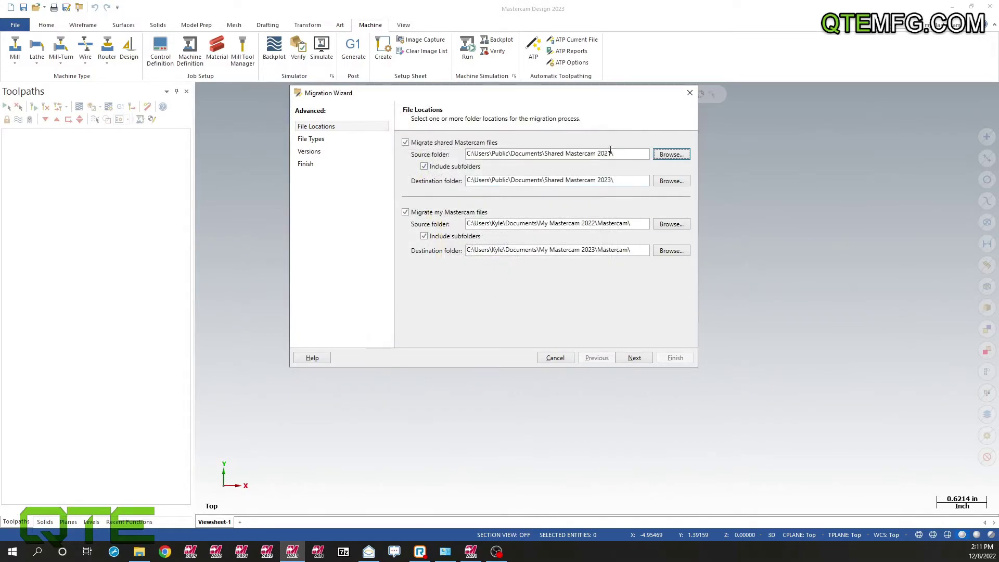
# Step: Point the source folder for my Mastercam files to My Mastercam 2021\Mastercam and proceed to the file types
pyautogui.click(595, 223)
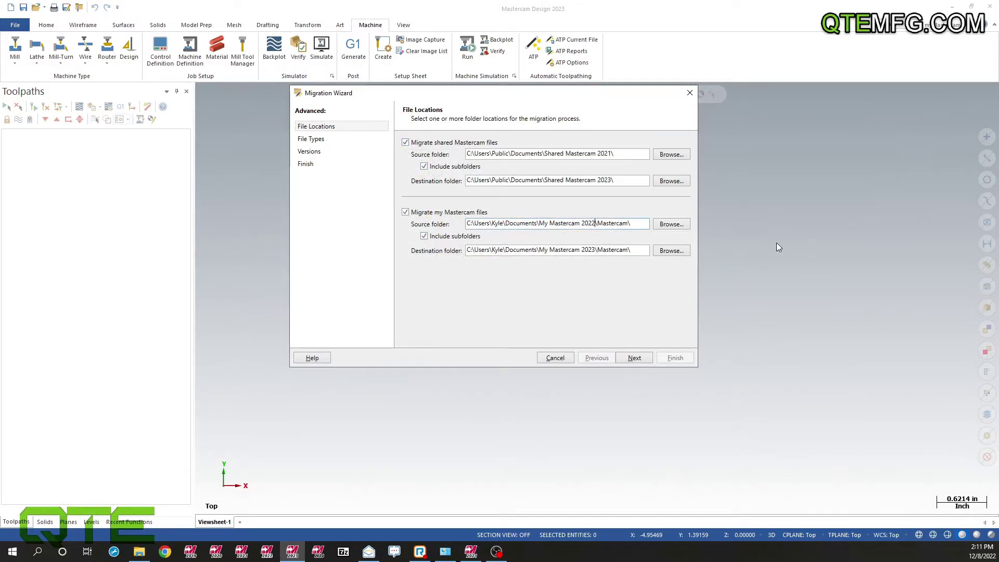
pyautogui.press('BackSpace')
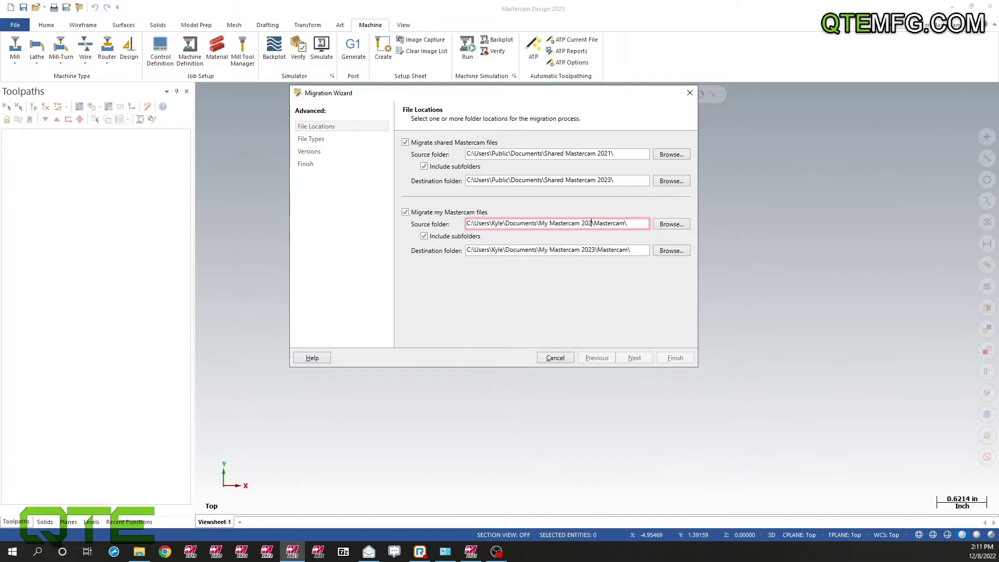
pyautogui.write('1')
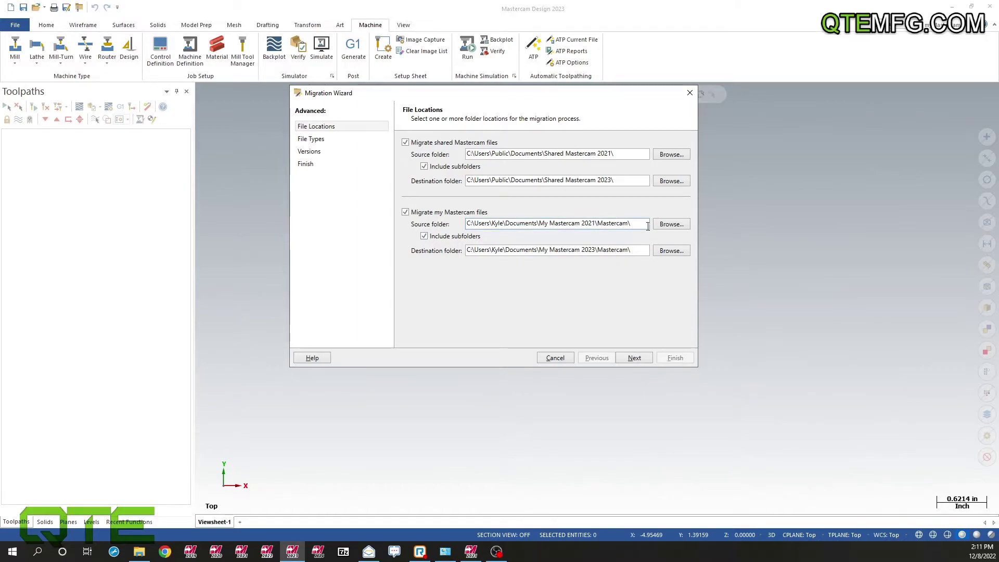
pyautogui.click(631, 224)
pyautogui.click(632, 359)
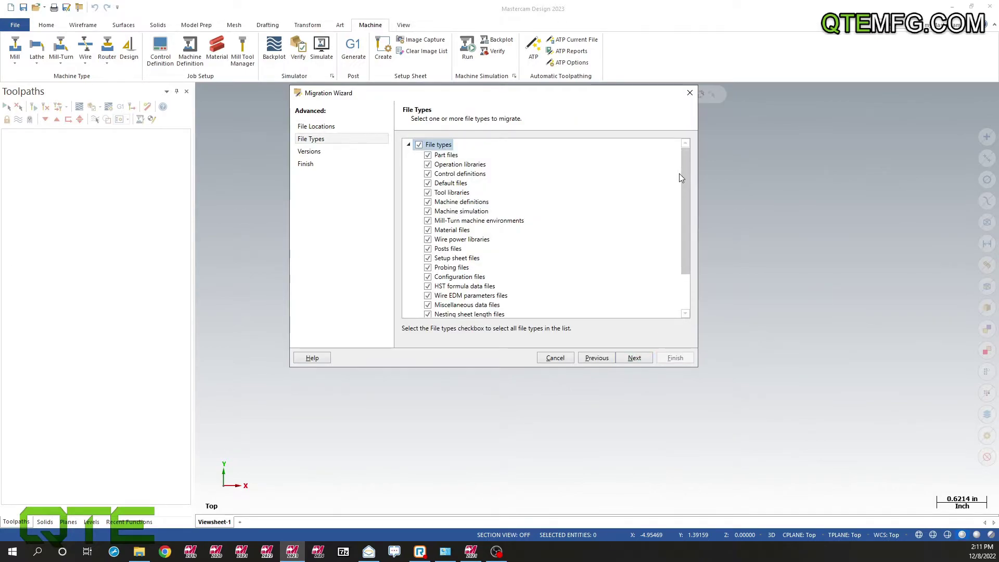
# Step: Keep all file types and the Mastercam 2022, 2021 and 2020 versions selected, and run the migration
pyautogui.moveTo(687, 178)
pyautogui.mouseDown()
pyautogui.moveTo(688, 205)
pyautogui.moveTo(685, 171)
pyautogui.mouseUp()
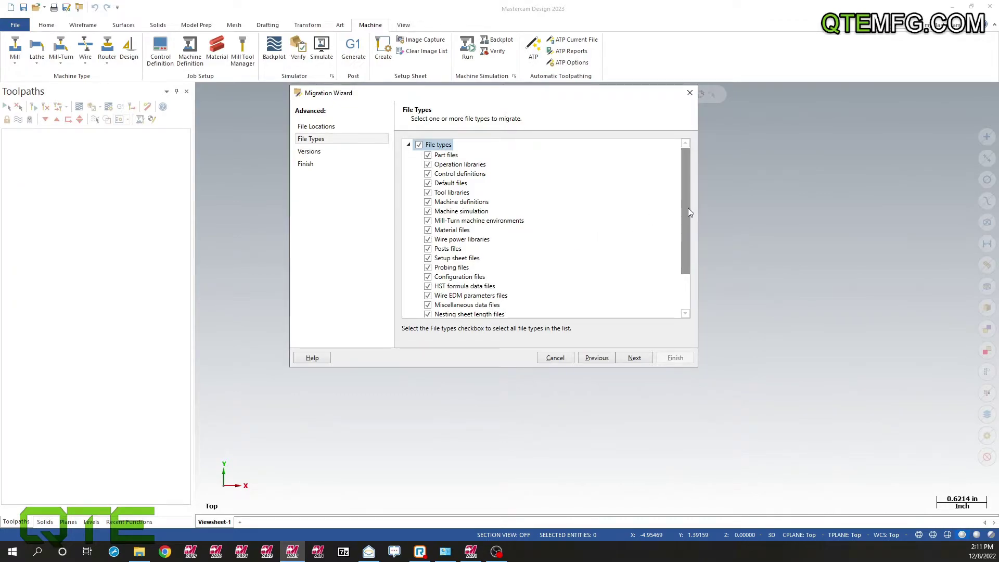
pyautogui.moveTo(688, 208); pyautogui.dragTo(685, 242)
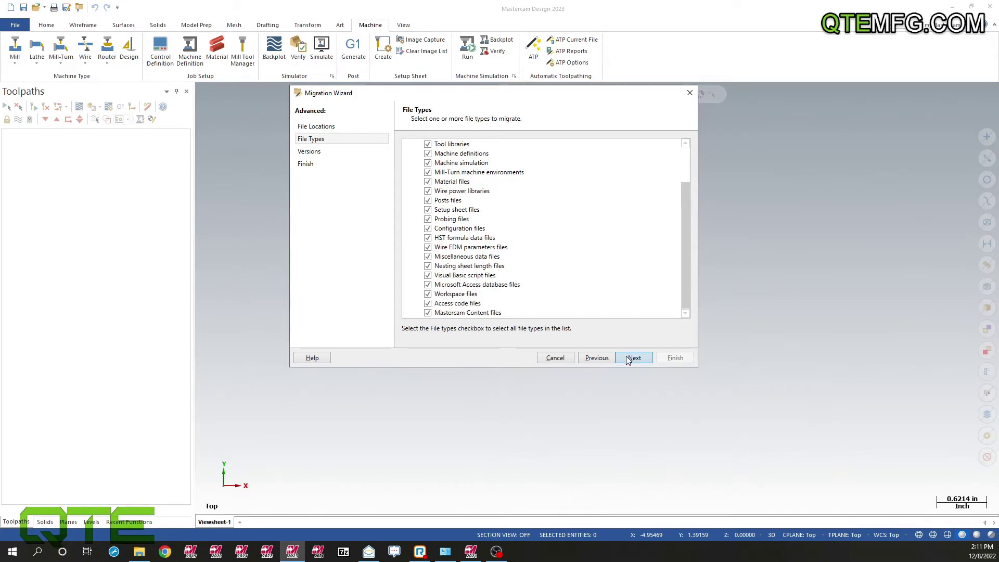
pyautogui.click(631, 358)
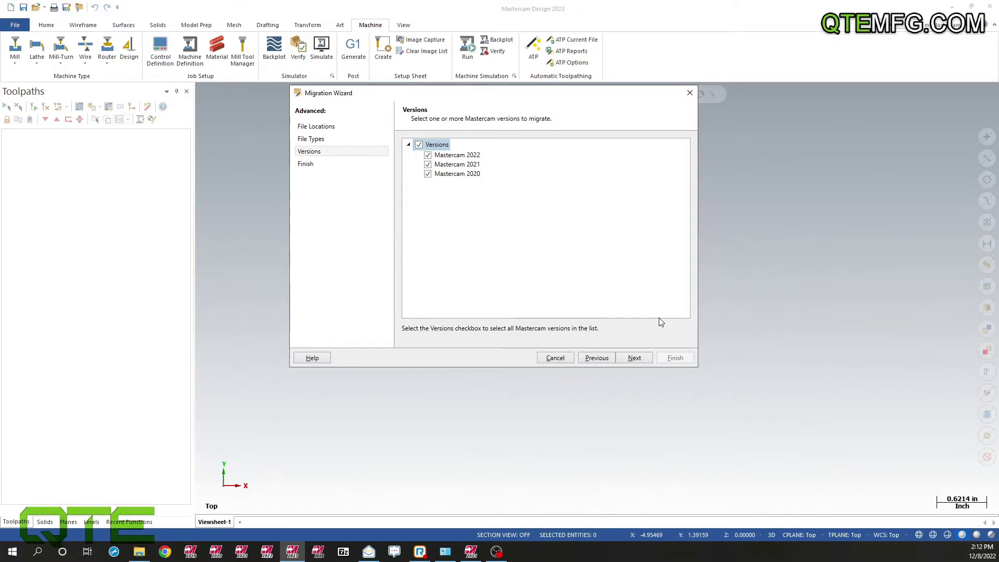
pyautogui.click(643, 359)
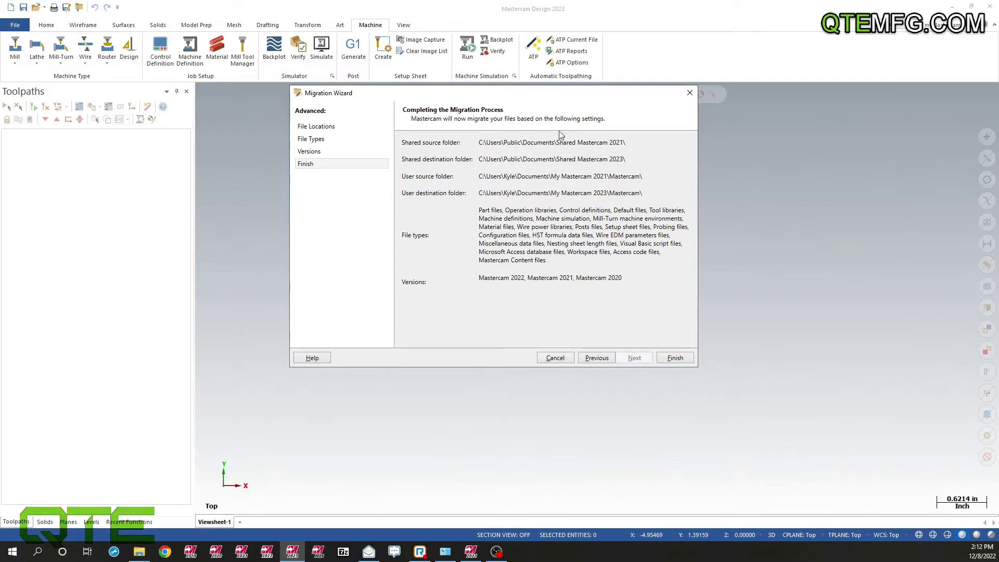
pyautogui.click(675, 358)
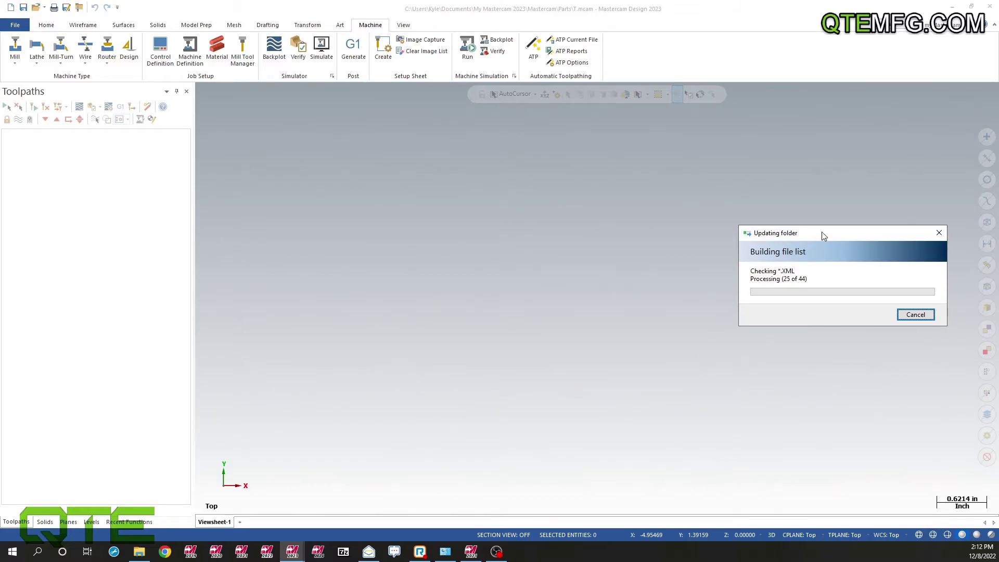
pyautogui.moveTo(822, 234); pyautogui.dragTo(549, 216)
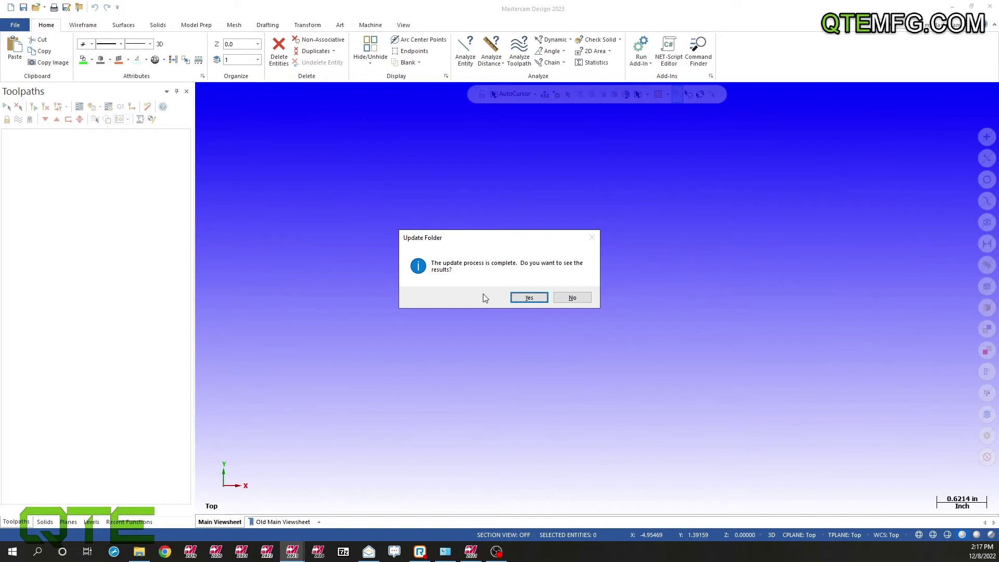
# Step: View the migration results in the Mastercam Event Log and close the log
pyautogui.click(529, 298)
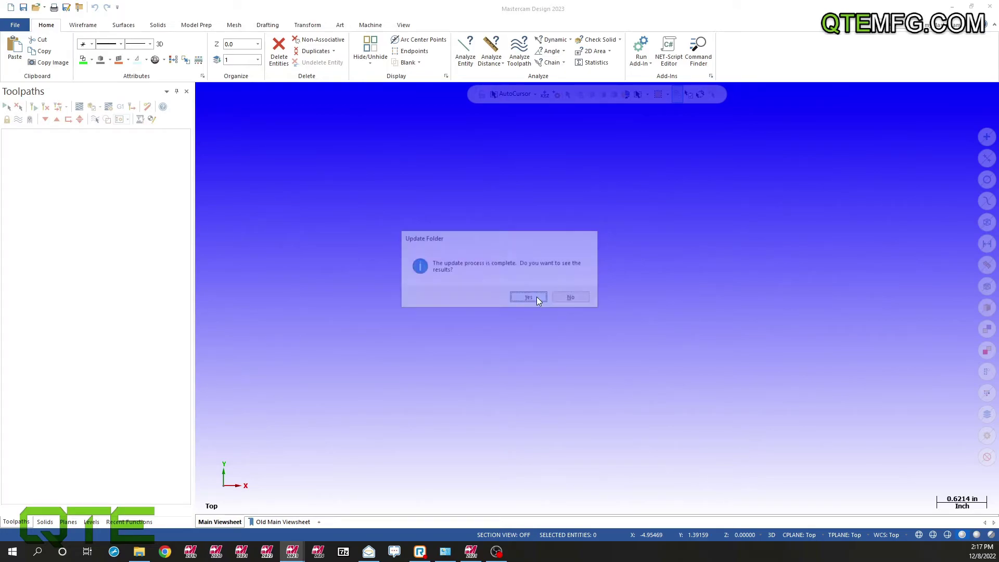
pyautogui.moveTo(371, 108); pyautogui.dragTo(517, 140)
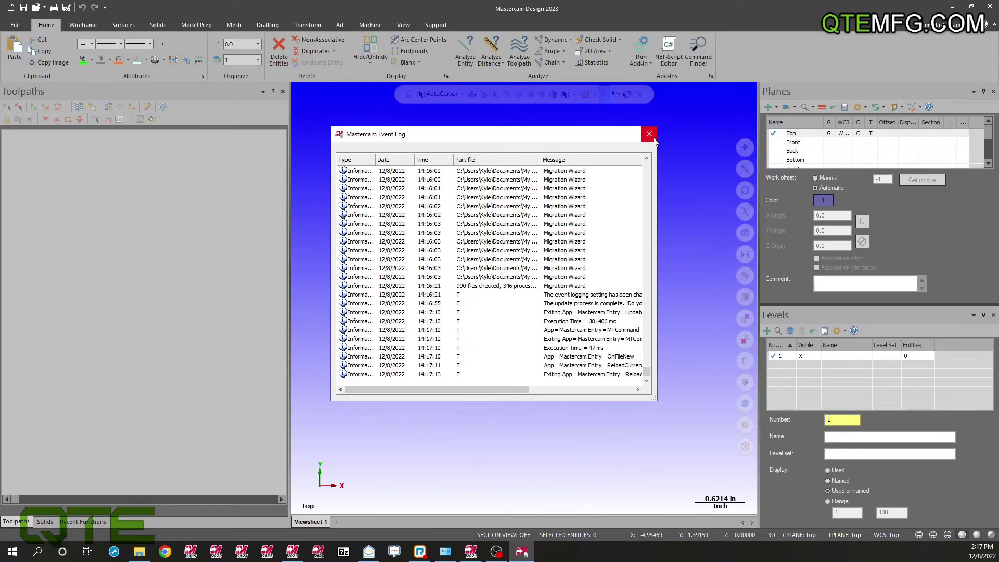
pyautogui.click(653, 136)
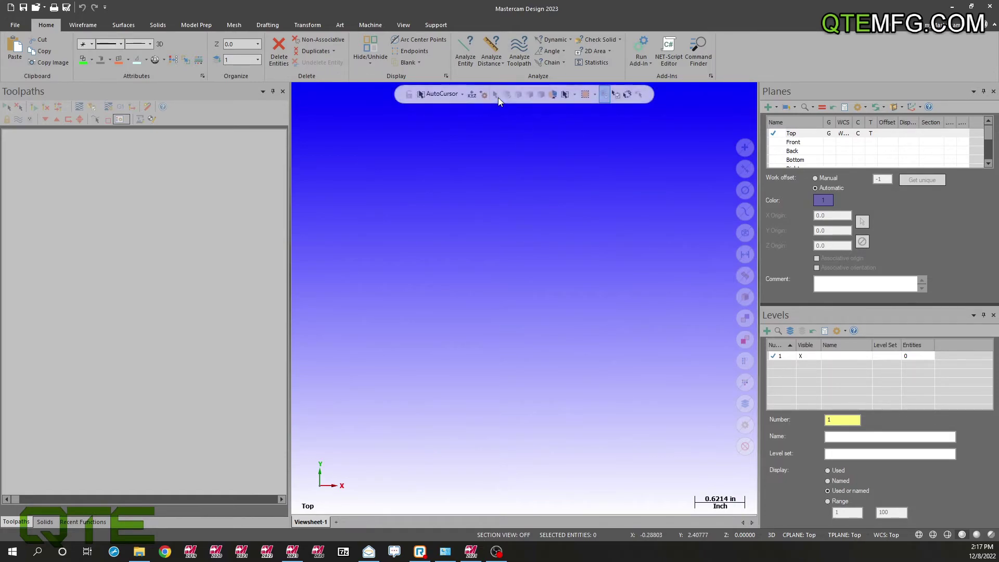
# Step: Remove all the old entries from the mill machine definition list and accept the change
pyautogui.click(371, 26)
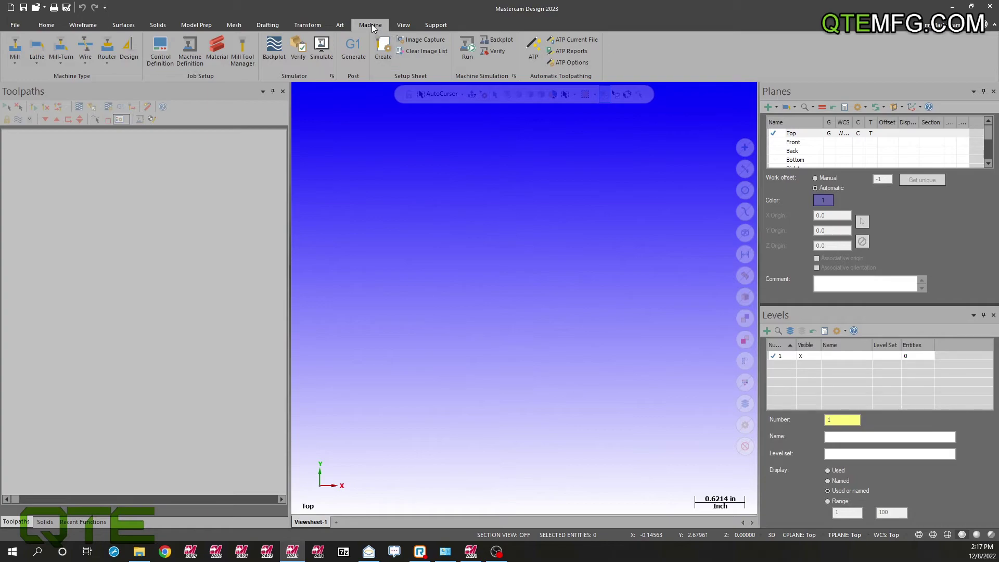
pyautogui.click(15, 63)
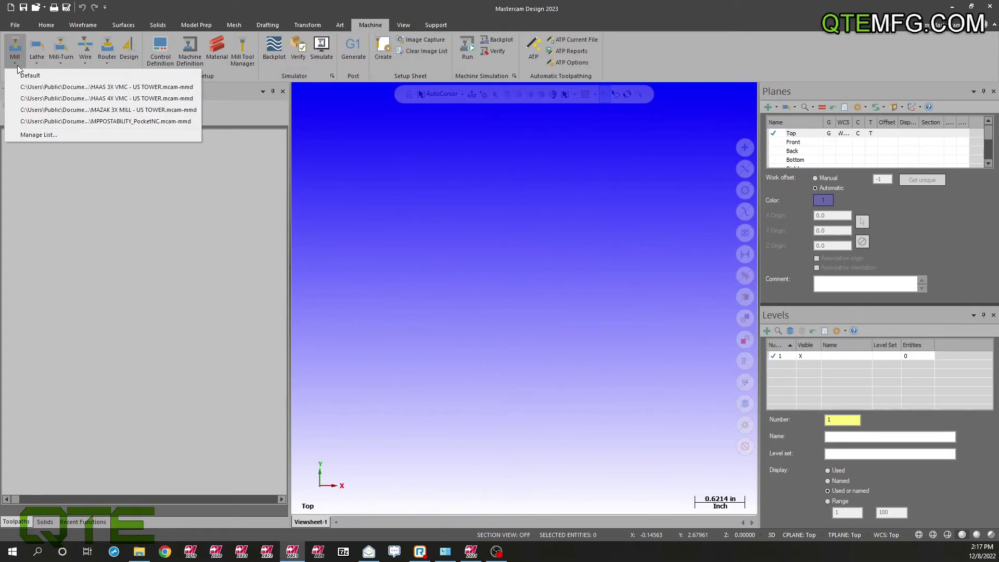
pyautogui.click(39, 135)
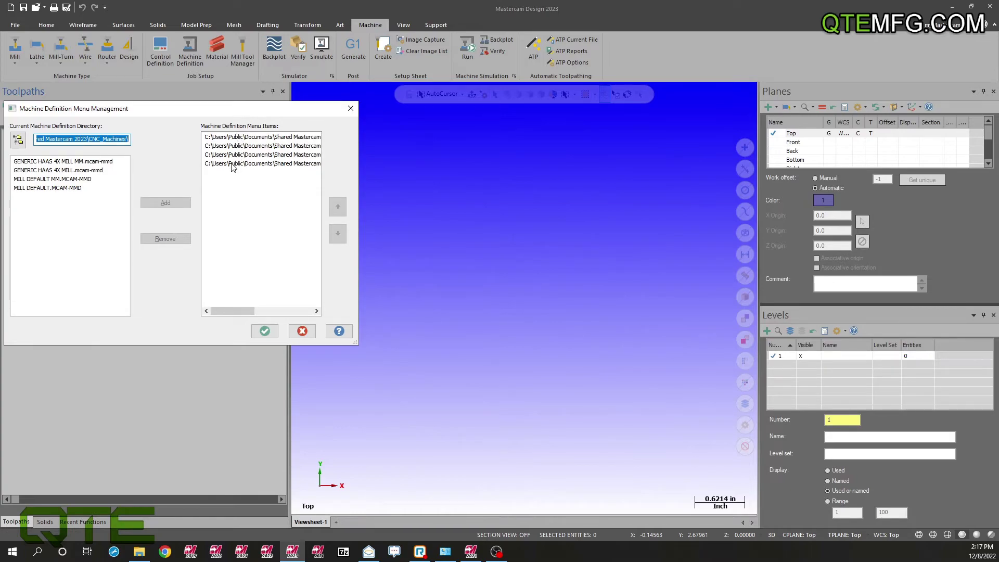
pyautogui.moveTo(233, 165); pyautogui.dragTo(237, 138)
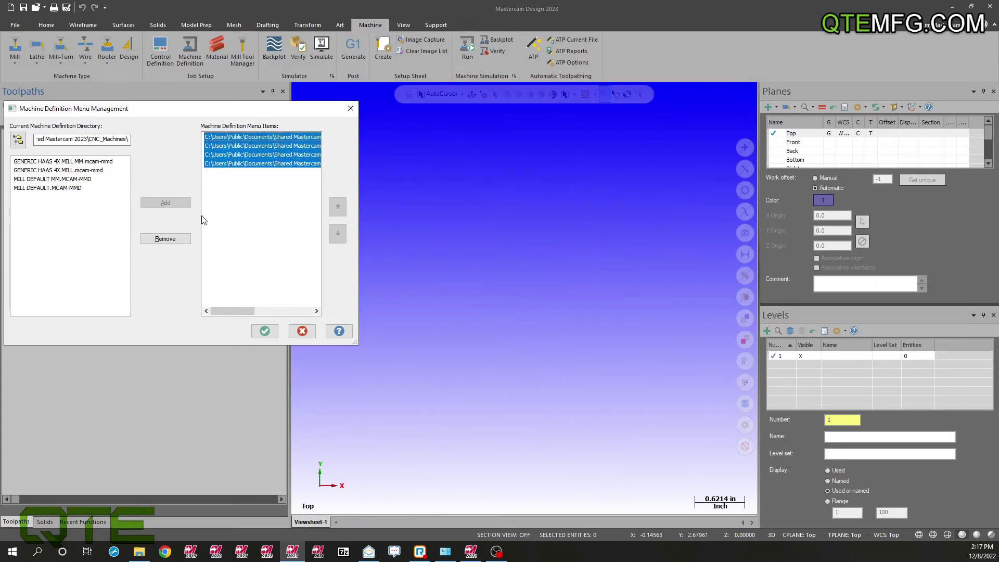
pyautogui.click(180, 240)
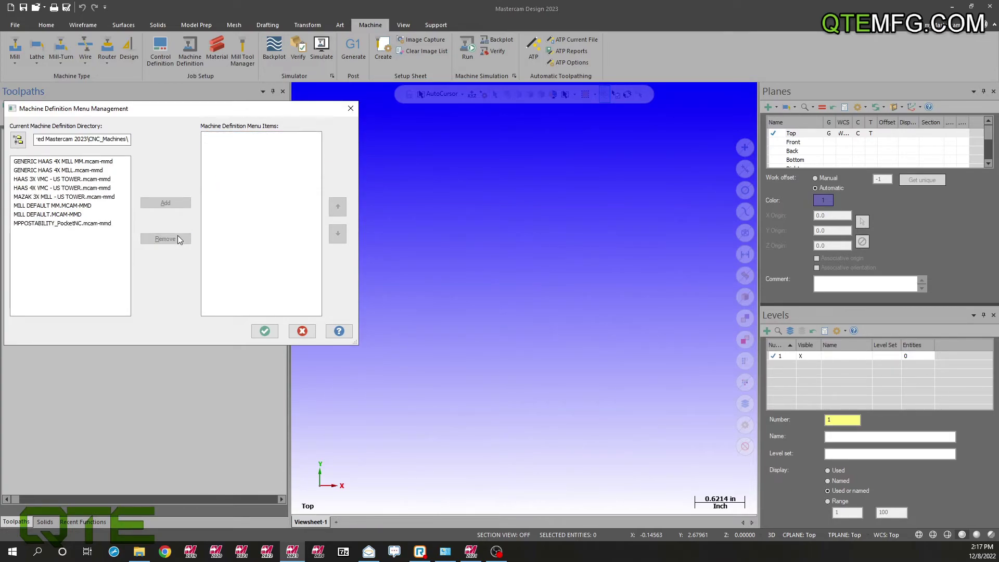
pyautogui.click(276, 335)
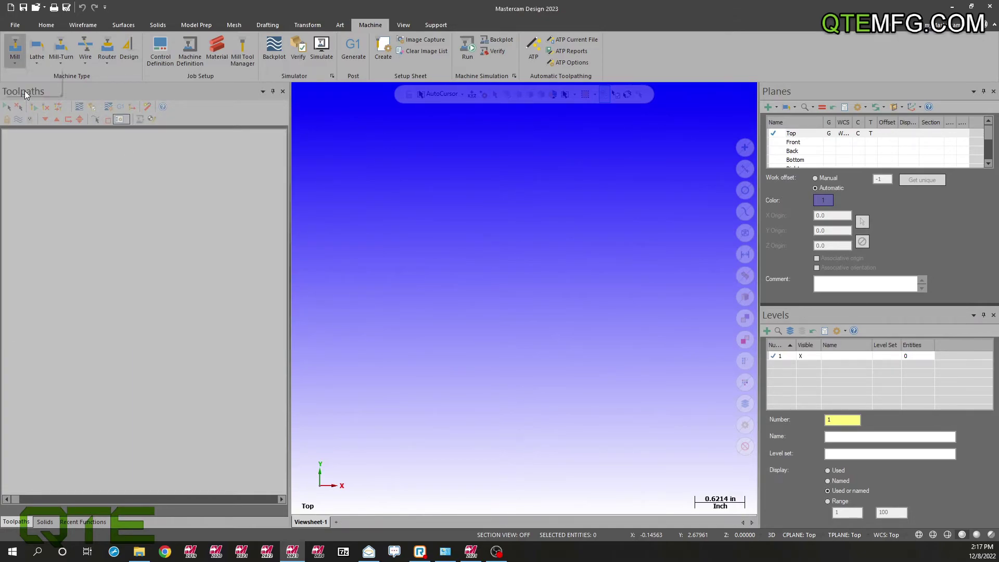
# Step: Add GENERIC HAAS 4X MILL MM and GENERIC HAAS 4X MILL to the mill definition list, and create a machine group with the MM version
pyautogui.click(24, 94)
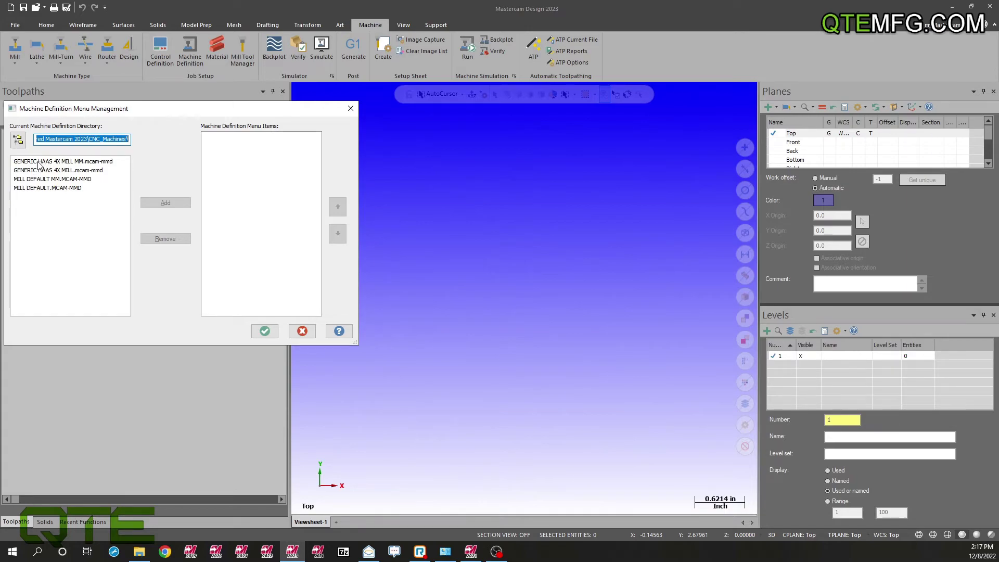
pyautogui.click(38, 163)
pyautogui.keyDown('shift'); pyautogui.click(43, 171); pyautogui.keyUp('shift')
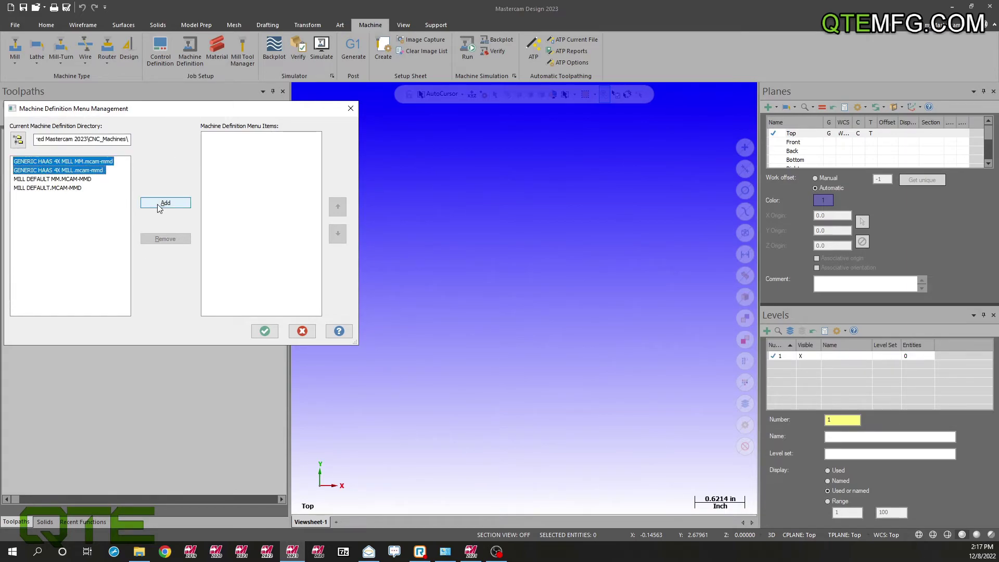
pyautogui.click(165, 203)
pyautogui.click(265, 331)
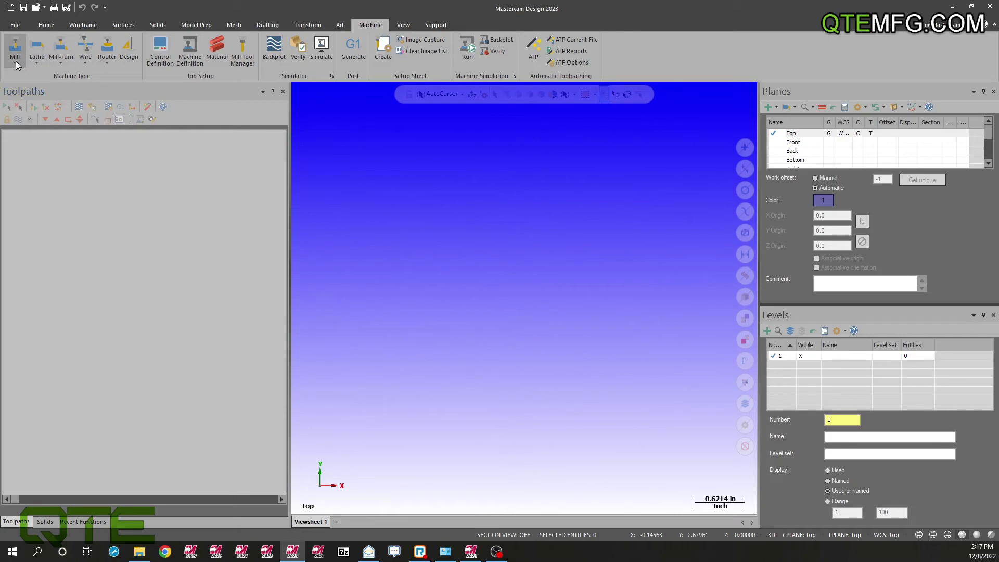
pyautogui.click(16, 60)
pyautogui.click(28, 88)
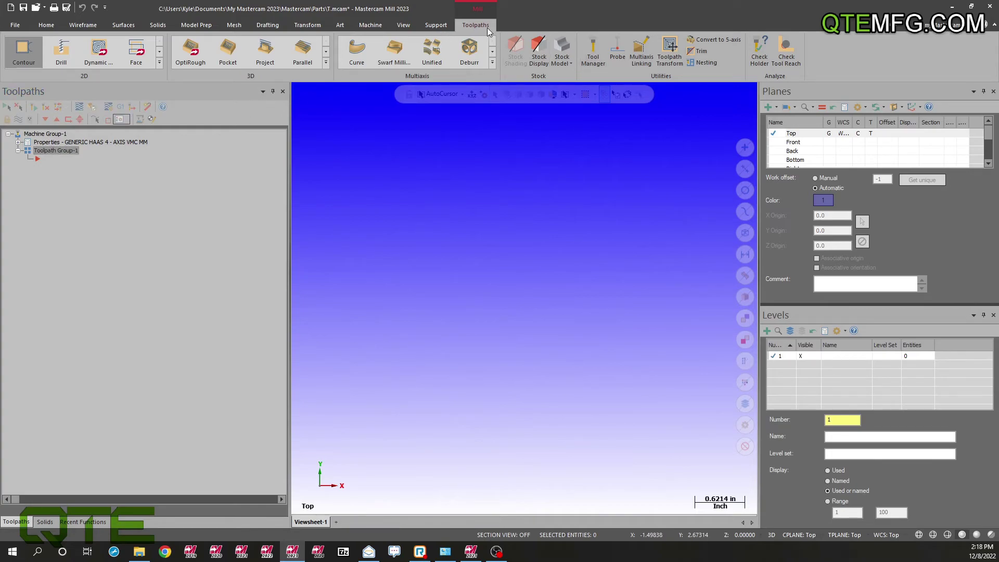
# Step: Load the migrated custom TOOLDB library from the Shared Mastercam 2023 mill Tools folder into the Tool Manager
pyautogui.click(593, 52)
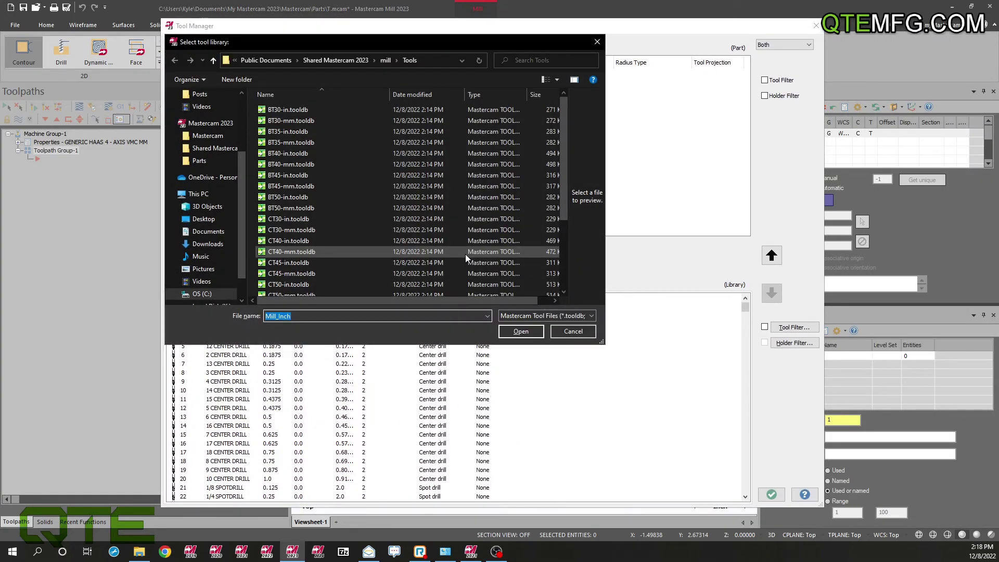
pyautogui.write('kyle')
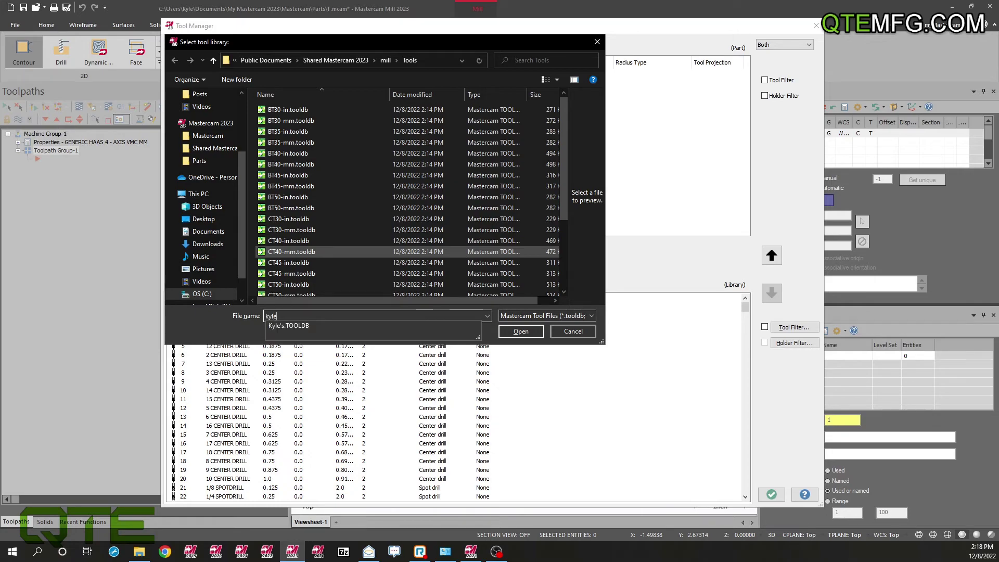
pyautogui.click(349, 326)
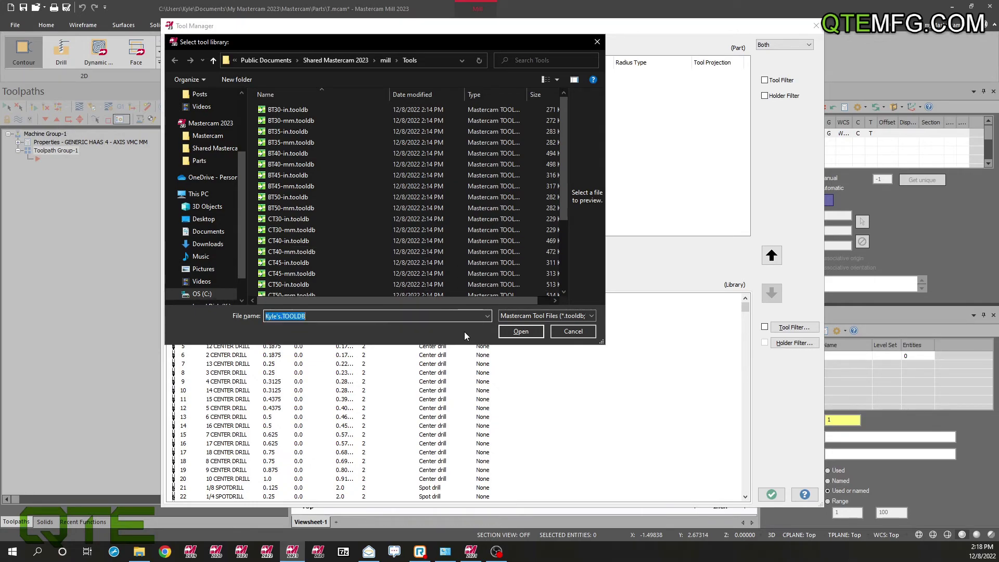
pyautogui.click(515, 333)
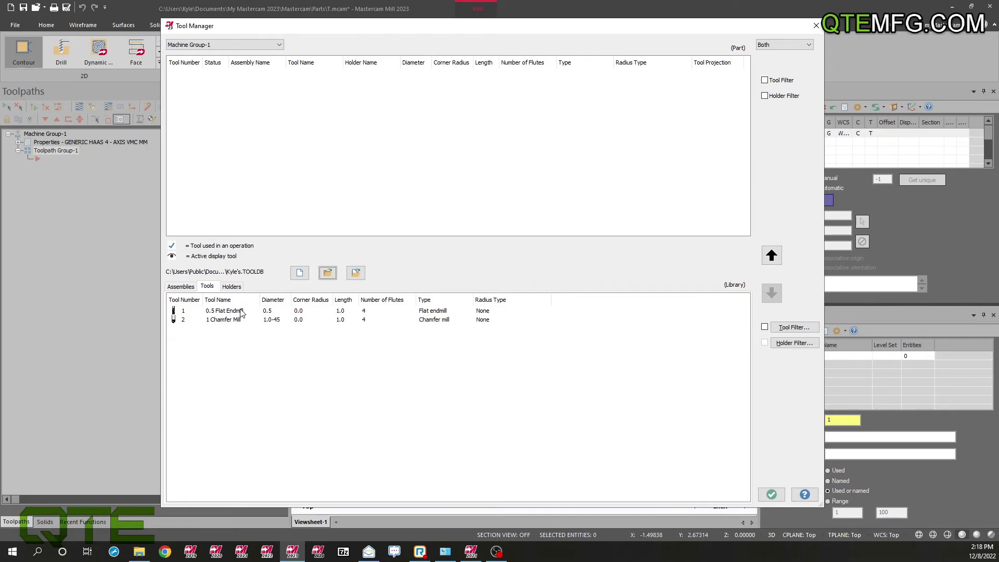
# Step: Copy the 0.5 Flat Endmill and 1 Chamfer Mill from the library into Machine Group-1 and accept the Tool Manager
pyautogui.click(241, 312)
pyautogui.keyDown('shift'); pyautogui.click(237, 320); pyautogui.keyUp('shift')
pyautogui.click(772, 255)
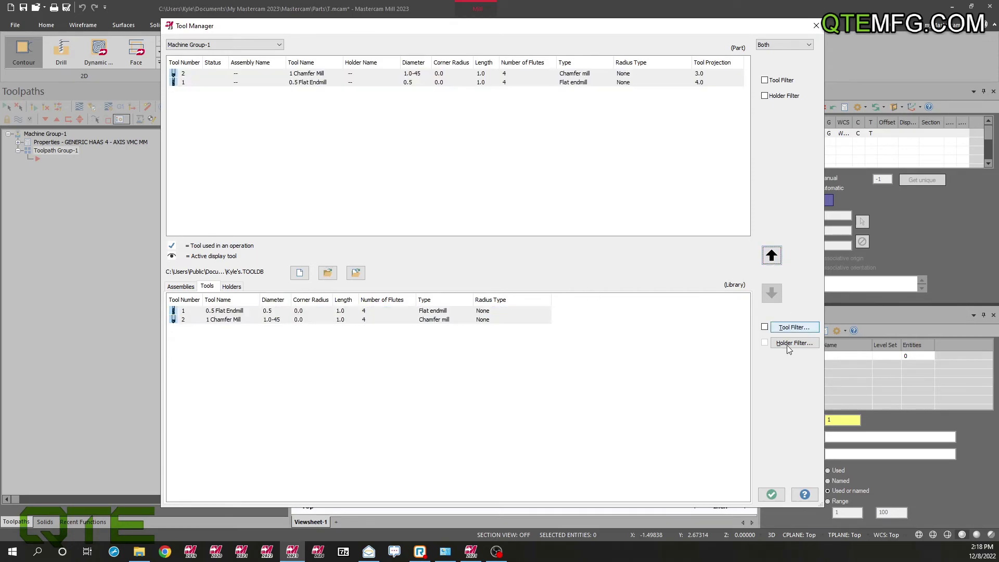
pyautogui.click(771, 494)
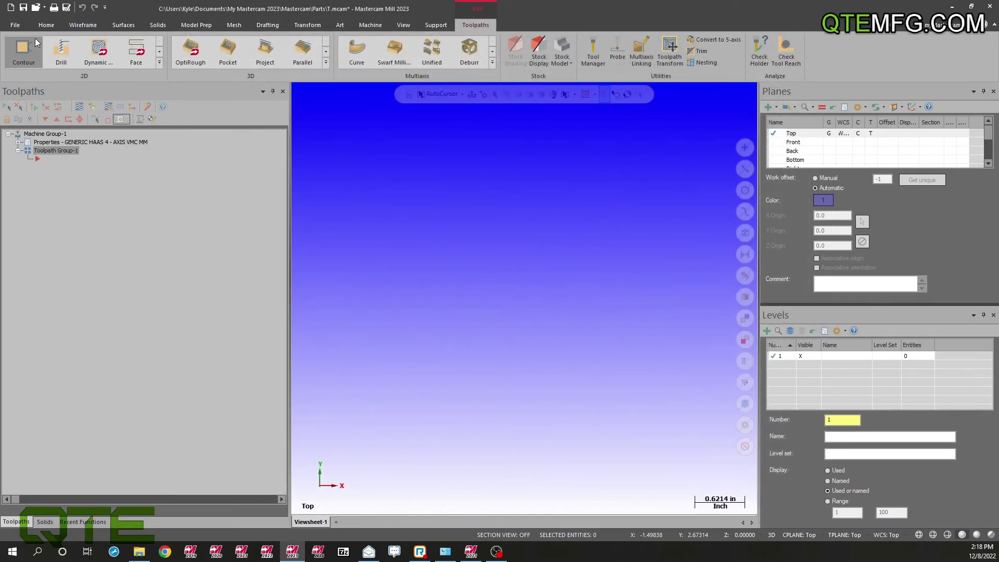
# Step: Draw a center-point circle with a radius of about 0.82 in near the middle of the graphics area
pyautogui.click(83, 24)
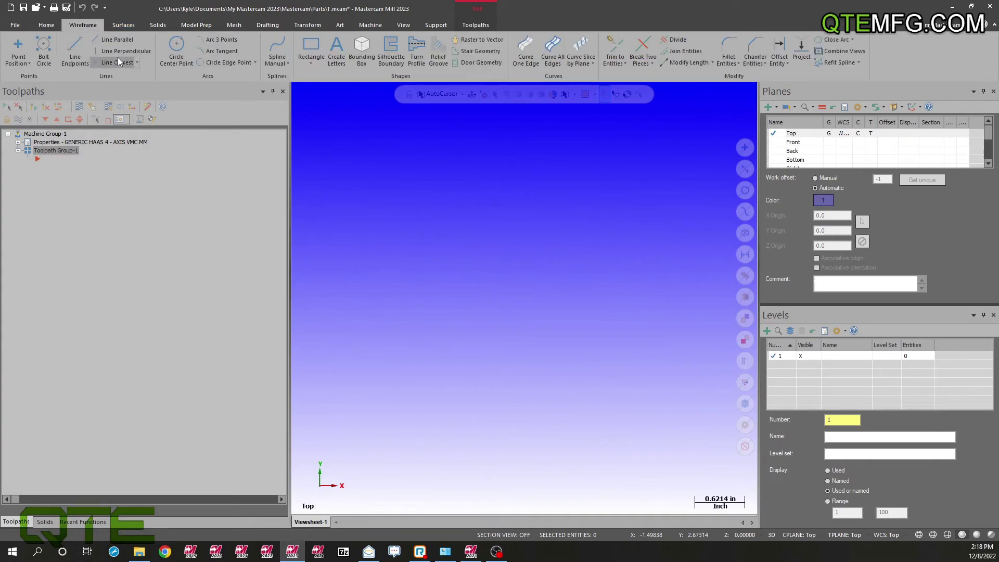
pyautogui.click(180, 53)
pyautogui.click(517, 250)
pyautogui.click(567, 292)
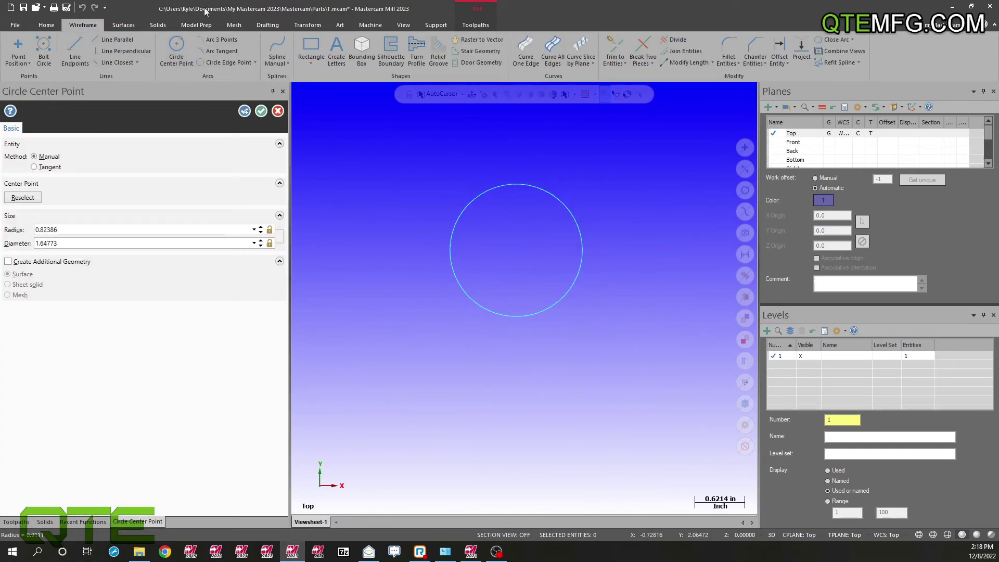
pyautogui.click(261, 111)
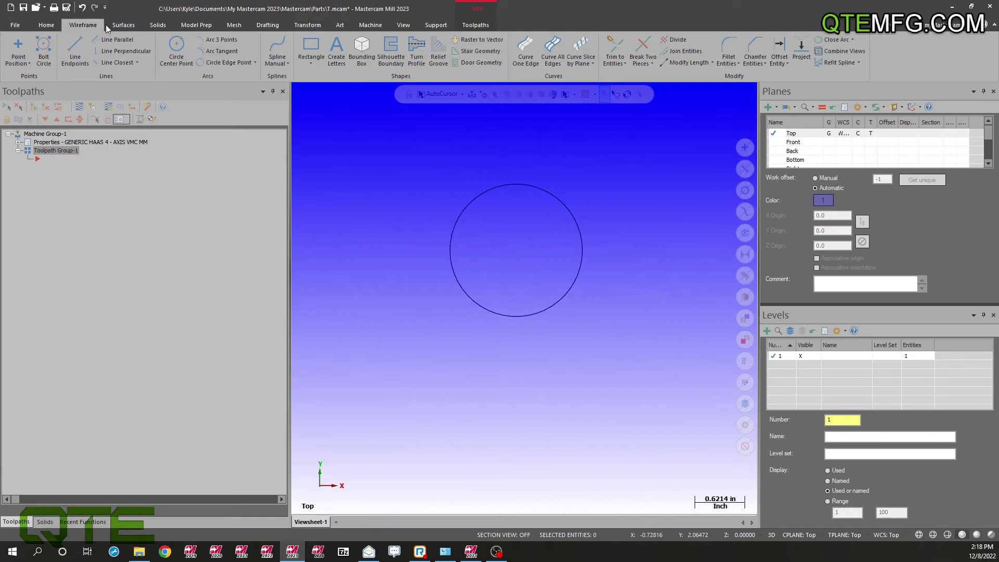
# Step: Create a 2D Contour toolpath around the circle using the 0.5 Flat Endmill
pyautogui.click(476, 25)
pyautogui.click(24, 52)
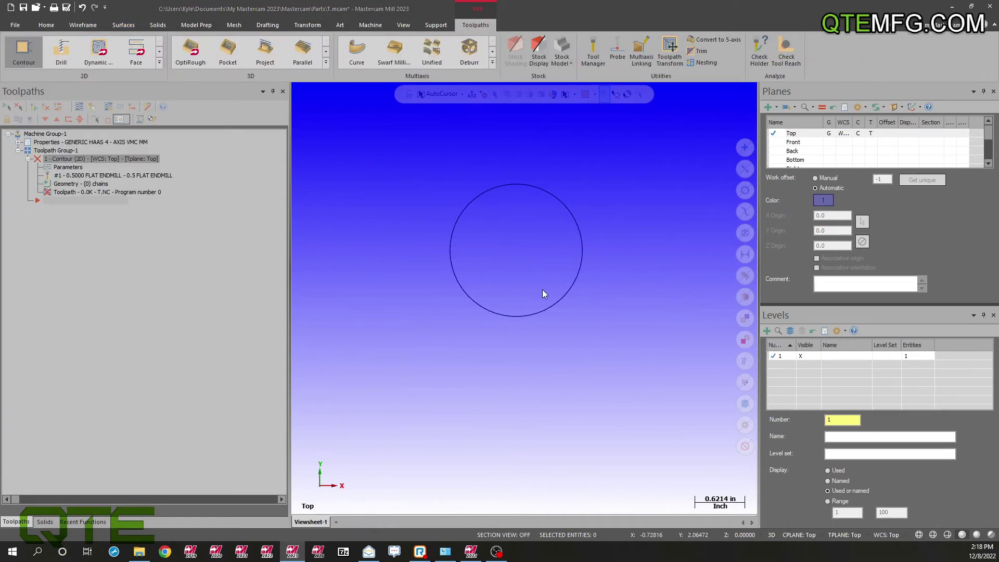
pyautogui.click(581, 281)
pyautogui.click(795, 352)
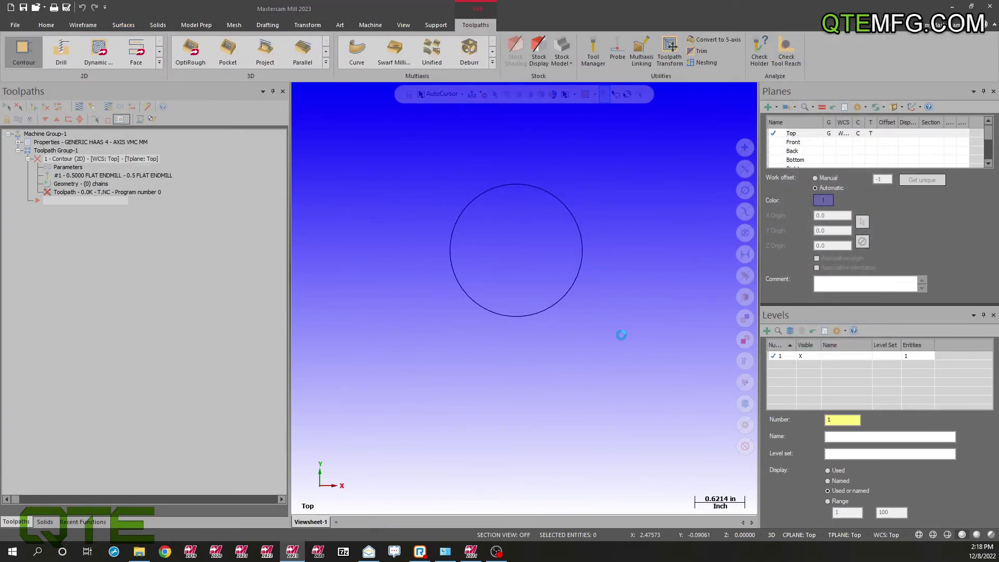
pyautogui.click(614, 433)
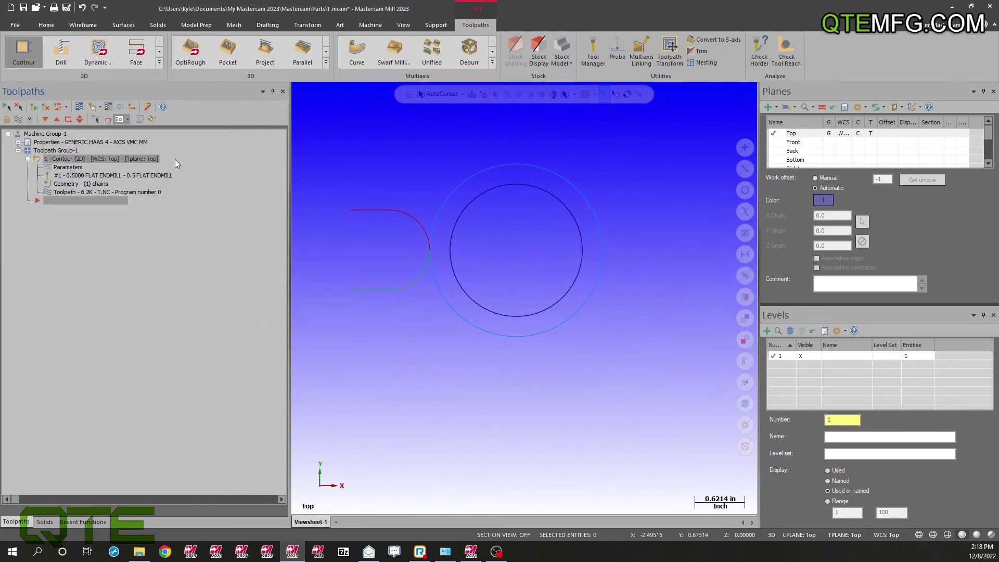
# Step: Post the contour toolpath, save the code as T.NC in the mill NC folder, and close the code editor after reviewing it
pyautogui.click(125, 111)
pyautogui.click(583, 311)
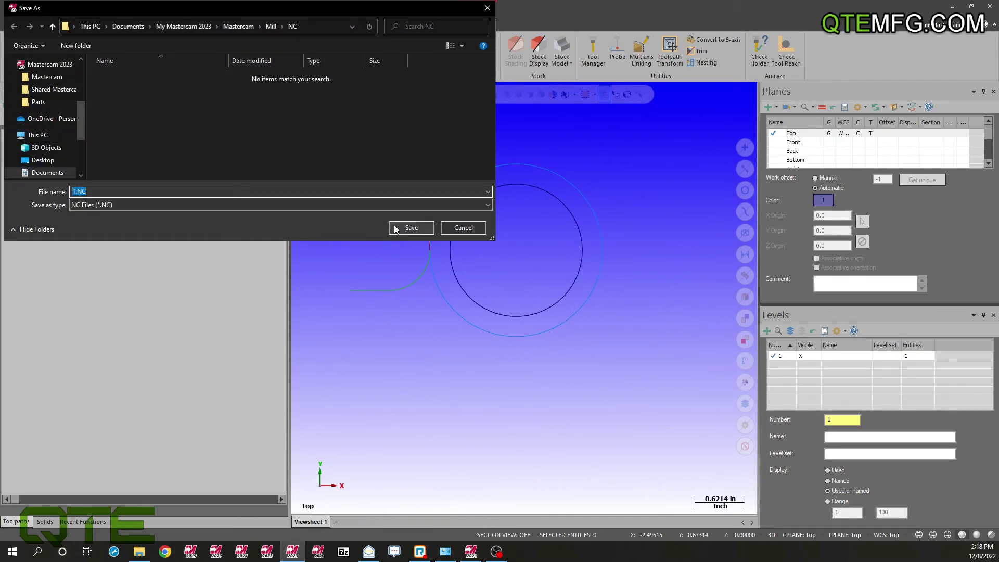
pyautogui.click(411, 228)
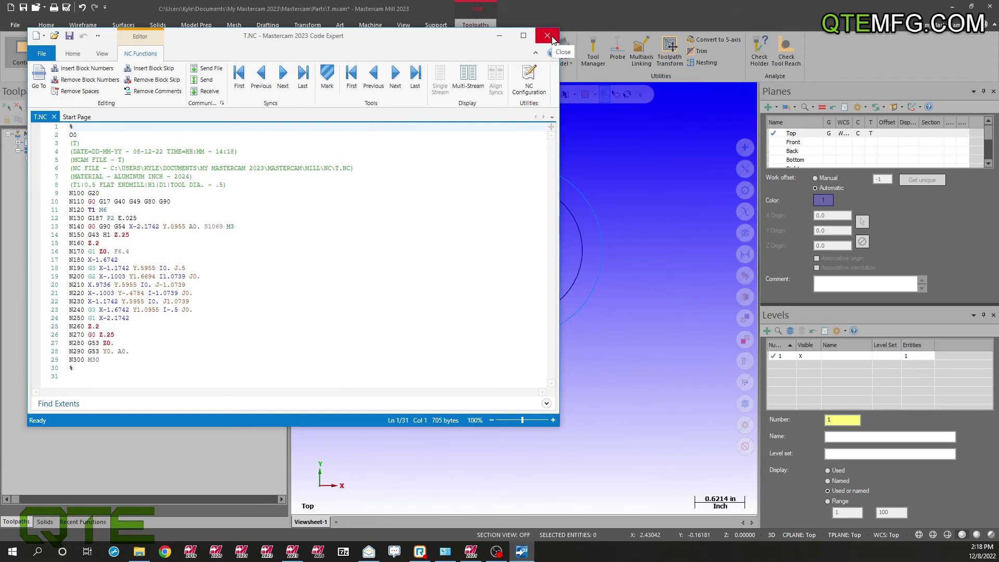
pyautogui.click(547, 36)
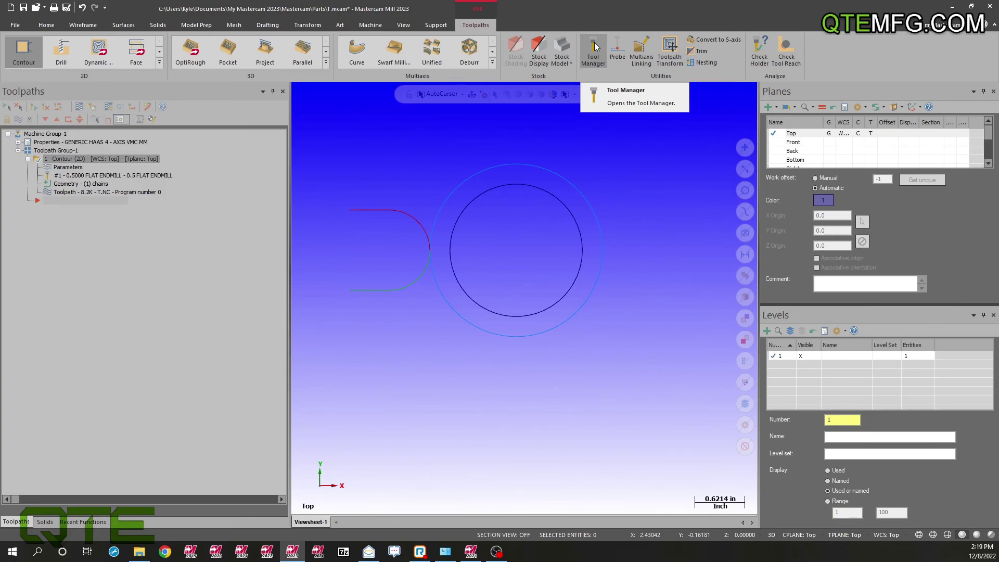
# Step: Open the Tool Manager again
pyautogui.click(594, 51)
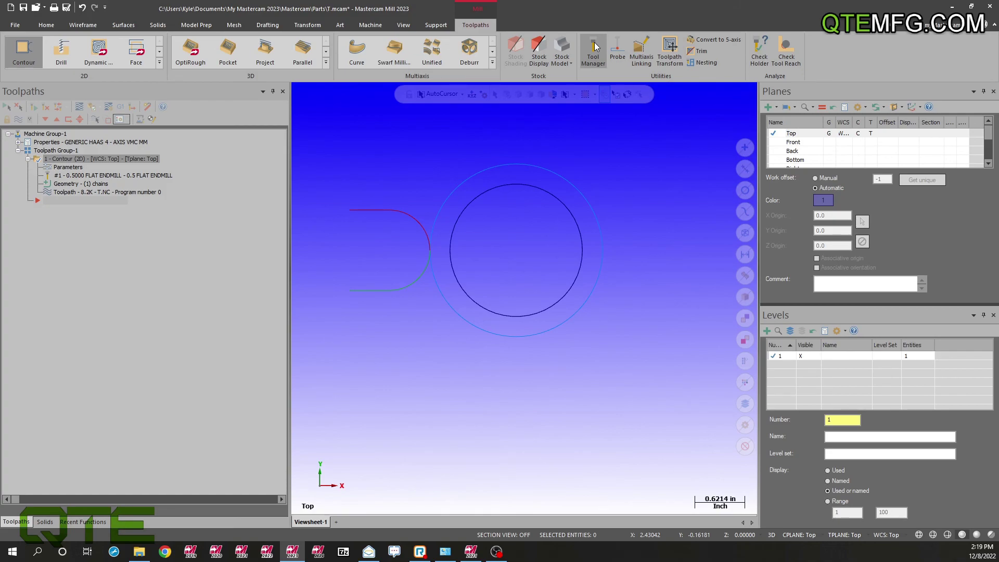